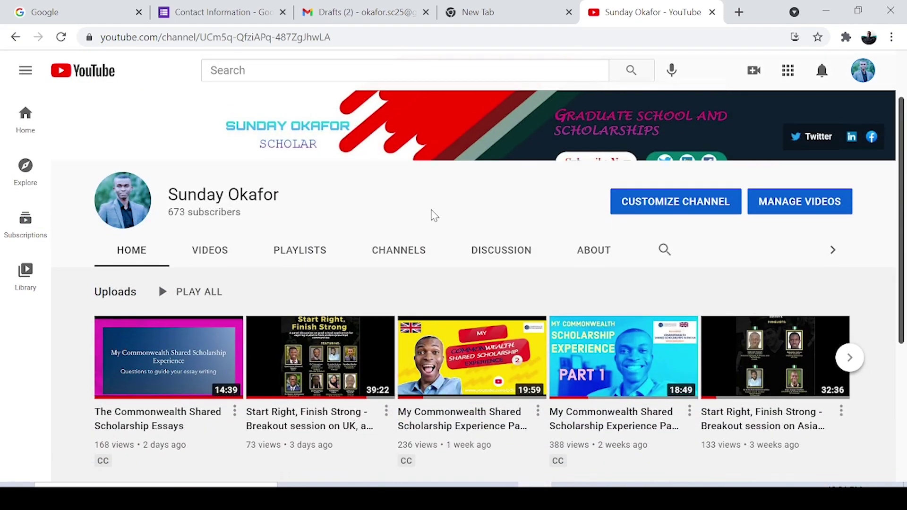
scroll(432, 213, "down", 1)
scroll(431, 213, "up", 3)
scroll(432, 215, "down", 5)
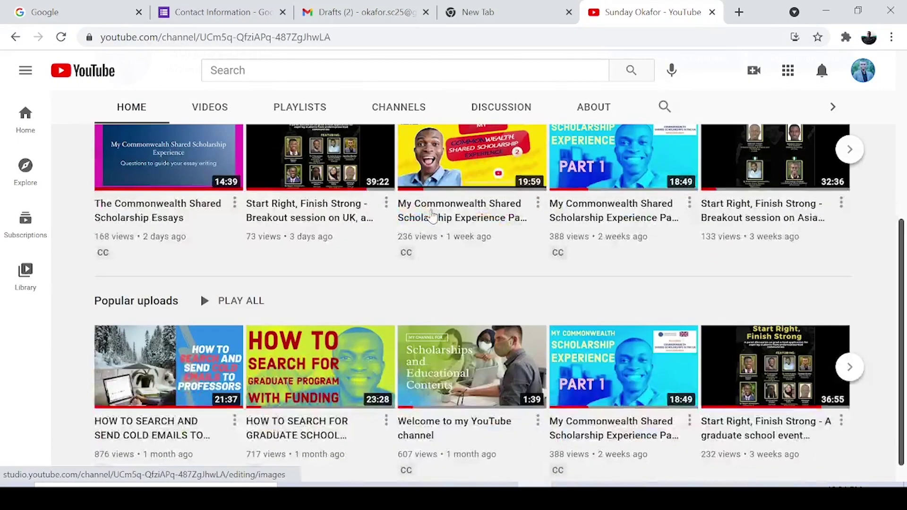
scroll(430, 244, "up", 5)
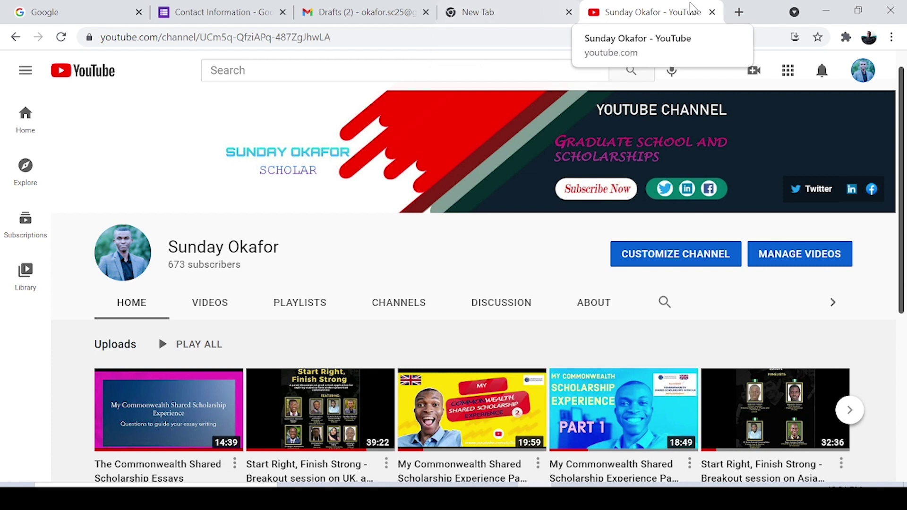
- Open the mendeley.com website in a new browser tab
left_click(740, 12)
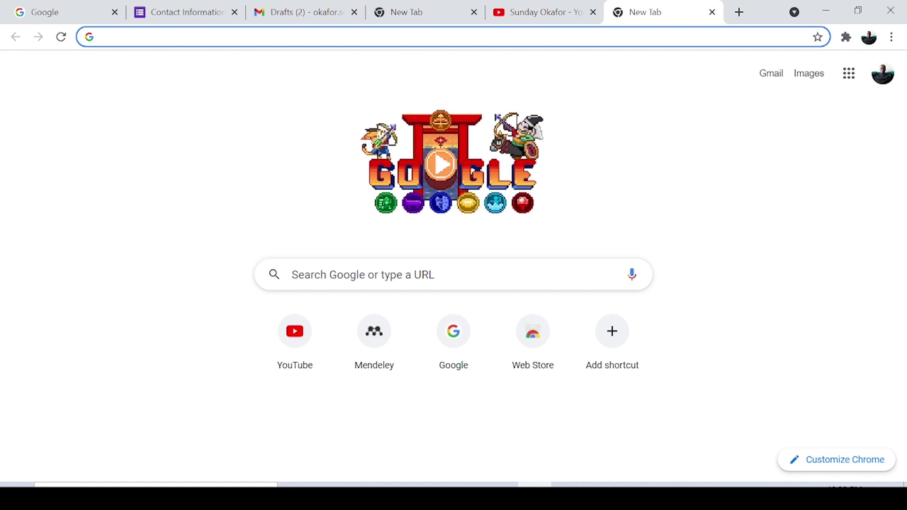
type("mendeley.com")
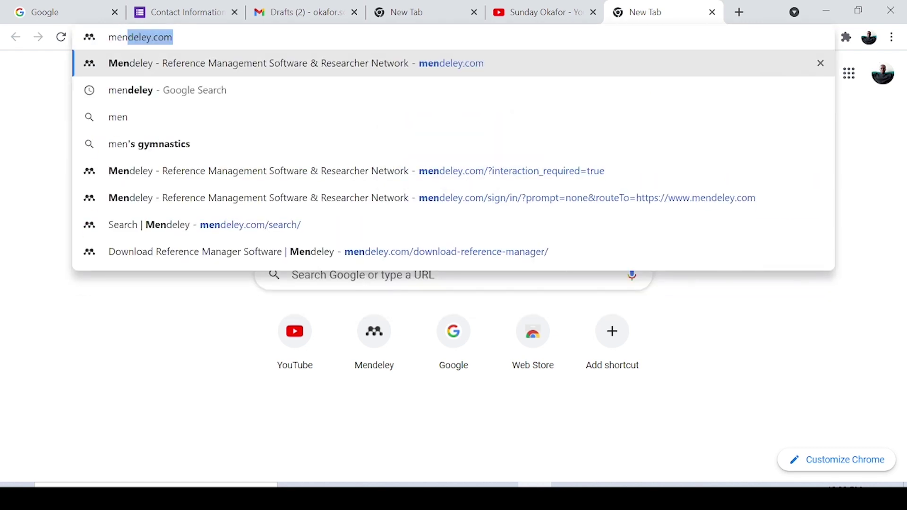
key("Return")
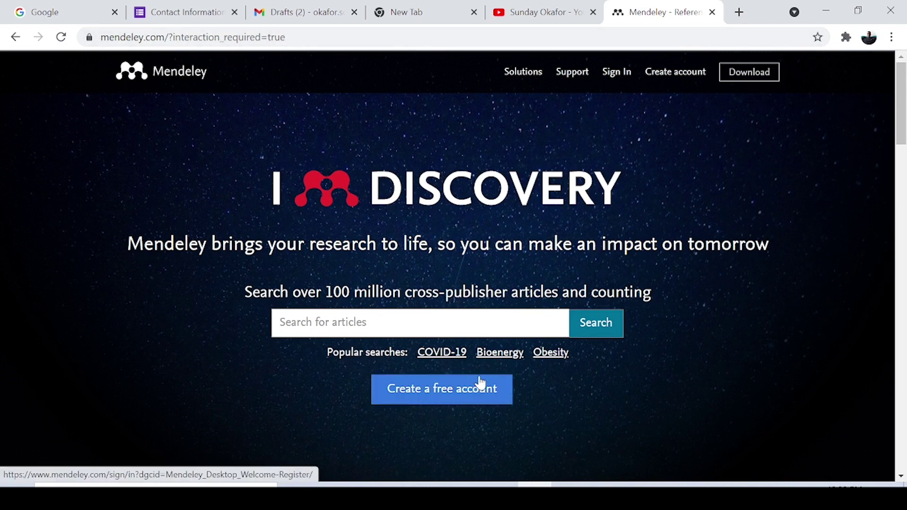
- Download Mendeley Reference Manager for Windows and check the installer in the Downloads folder
left_click(756, 80)
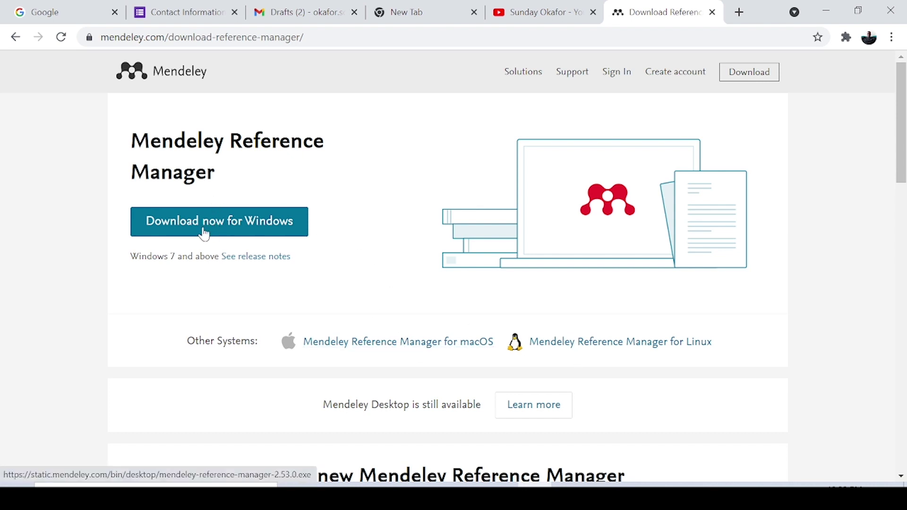
left_click(221, 232)
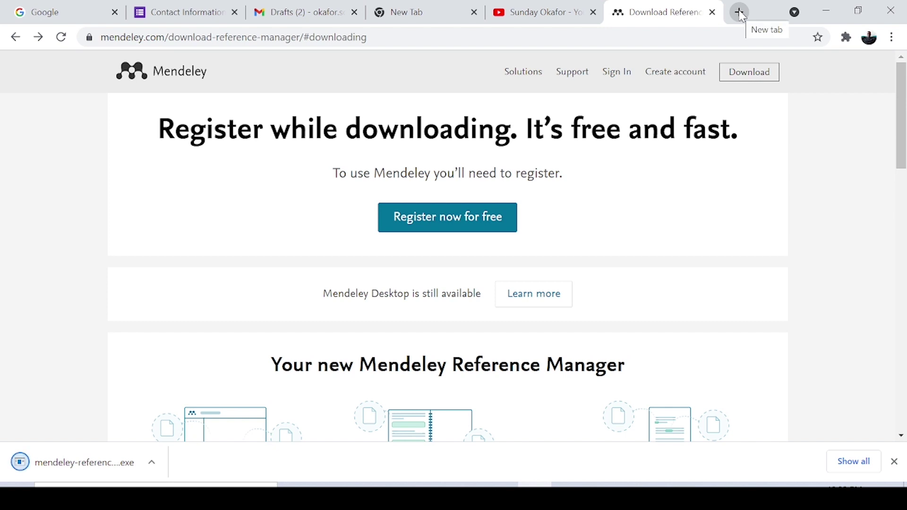
left_click(146, 459)
left_click(189, 415)
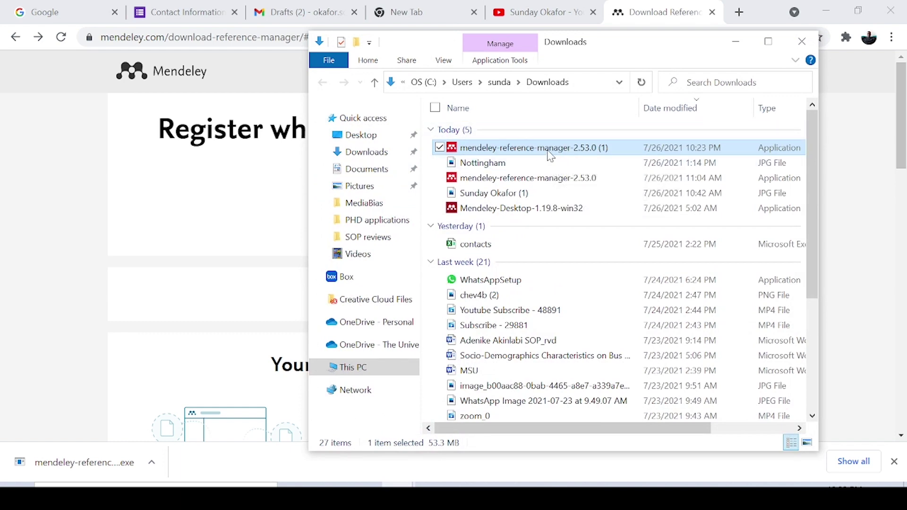
left_click(735, 42)
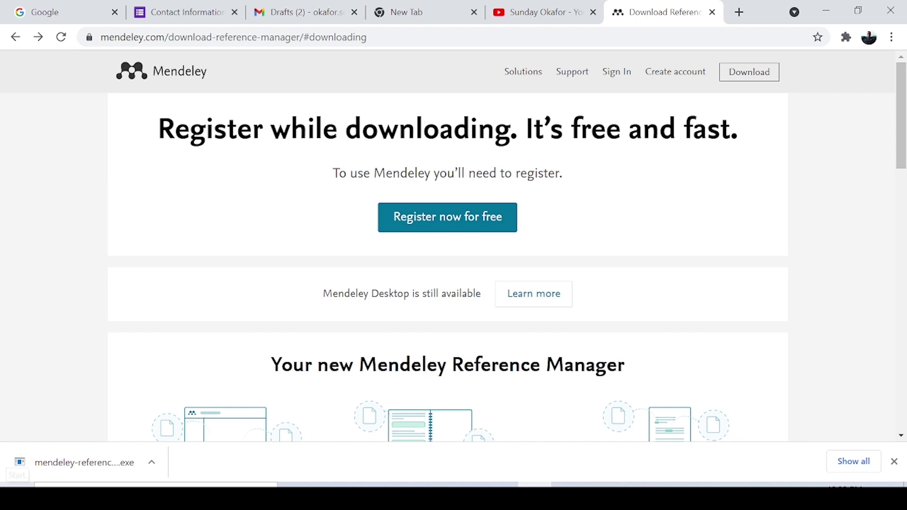
- Find the installed Mendeley Reference Manager with a system search for "men" and launch it
key("super")
type("men")
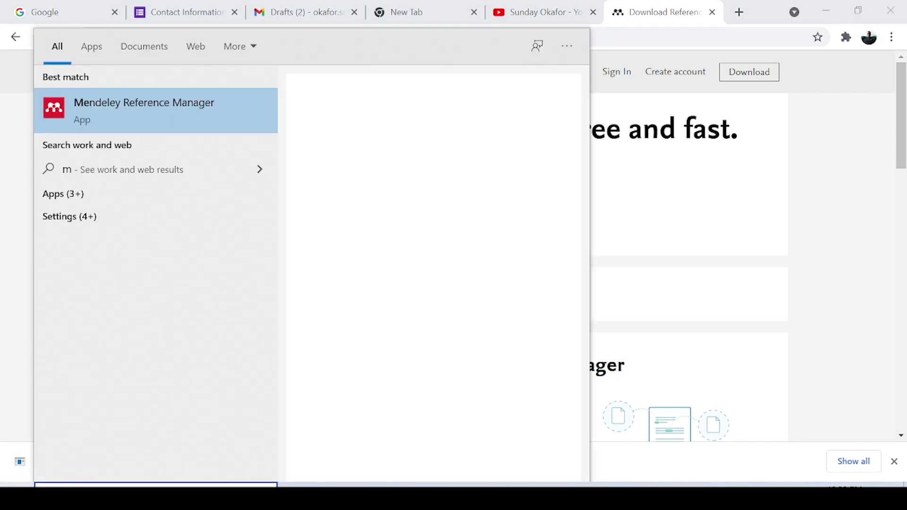
left_click(175, 107)
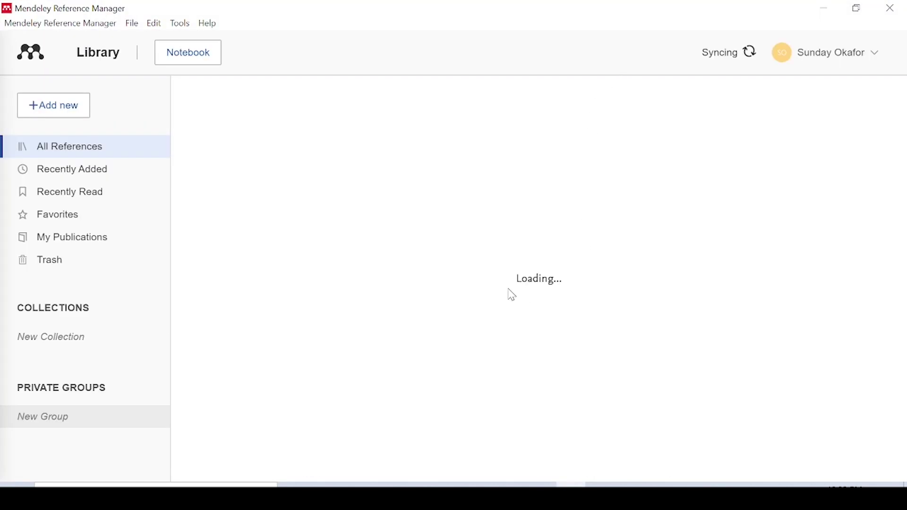
- Sign out of the Mendeley account and sign back in with the account e-mail
left_click(873, 57)
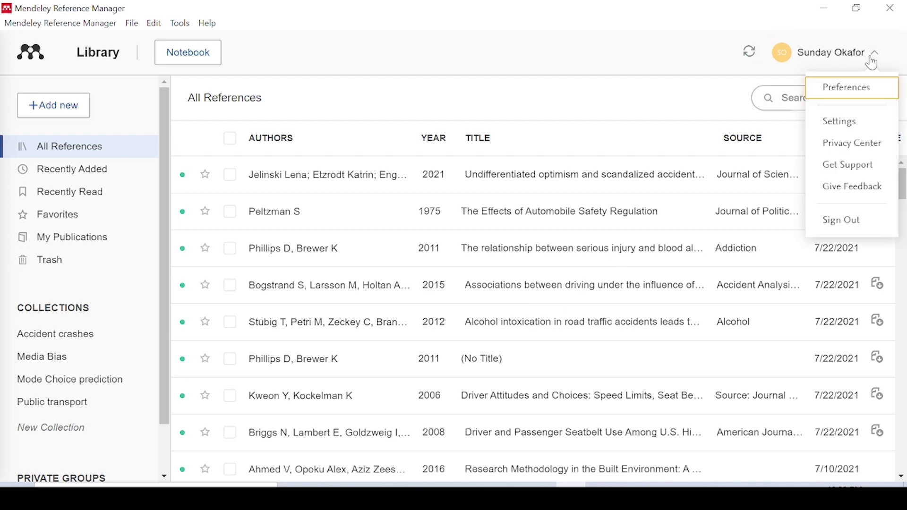
left_click(858, 220)
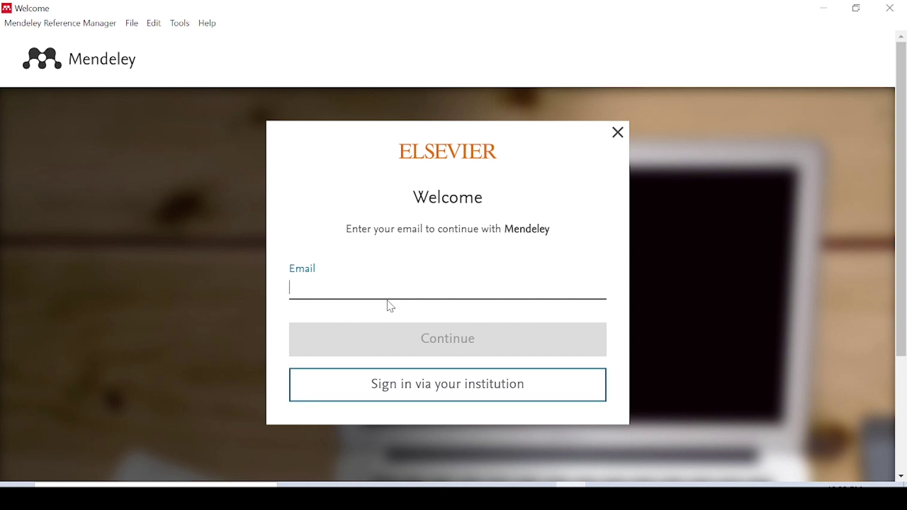
type("s")
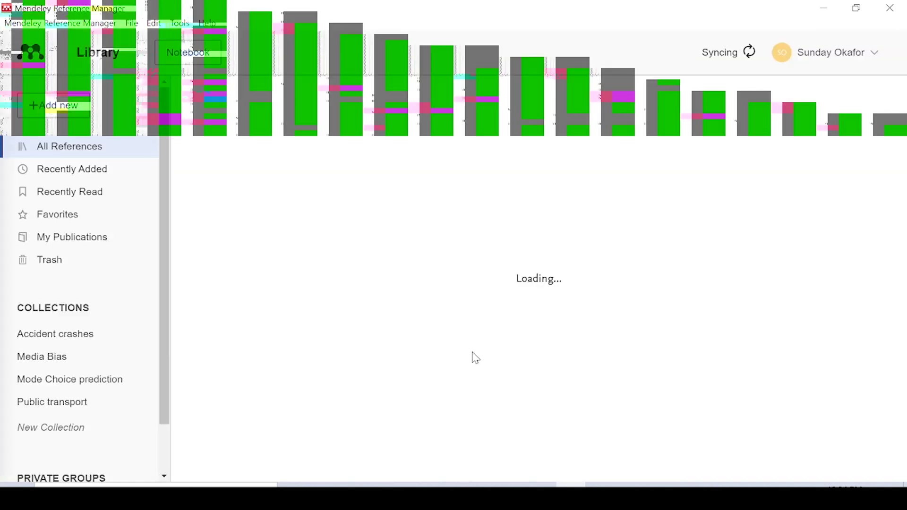
scroll(612, 297, "down", 5)
scroll(612, 297, "down", 5)
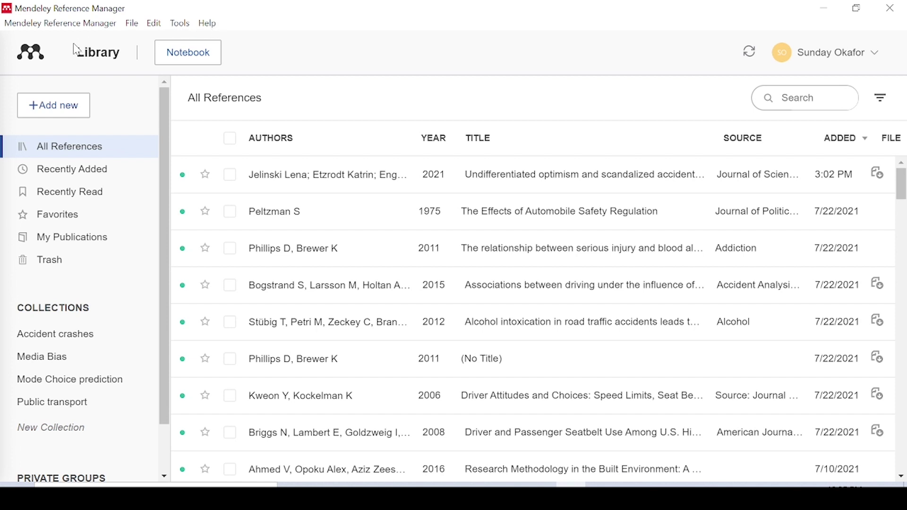
- Add the PDF IATSS-D-20-00034_R2 from the computer's MediaBias folder to the reference library
left_click(55, 106)
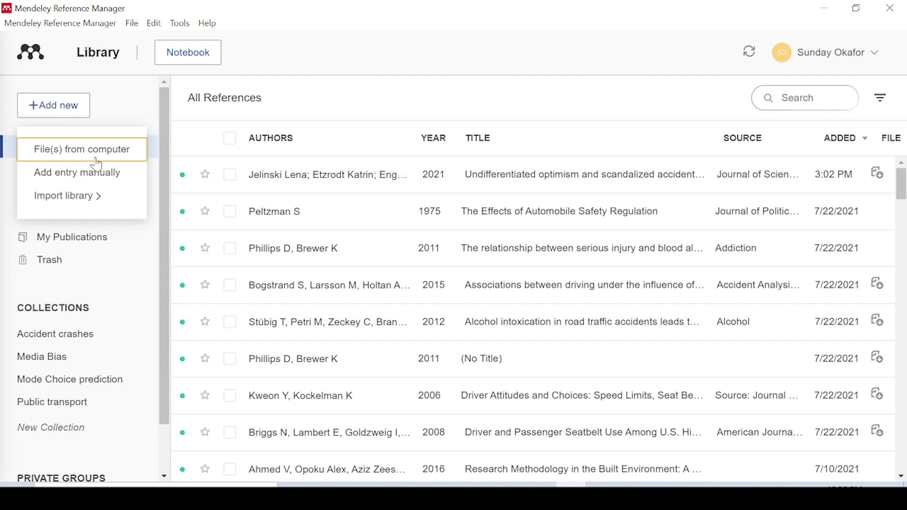
left_click(77, 152)
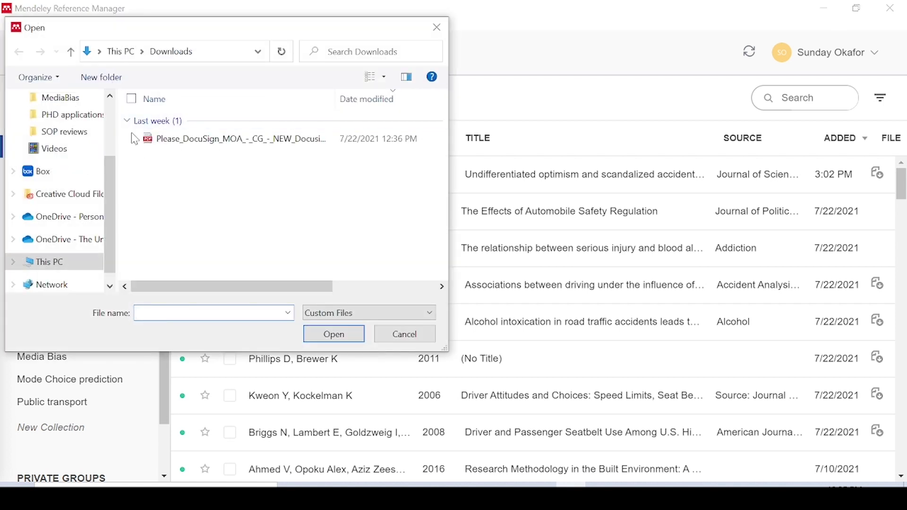
left_click_drag(113, 179, 114, 125)
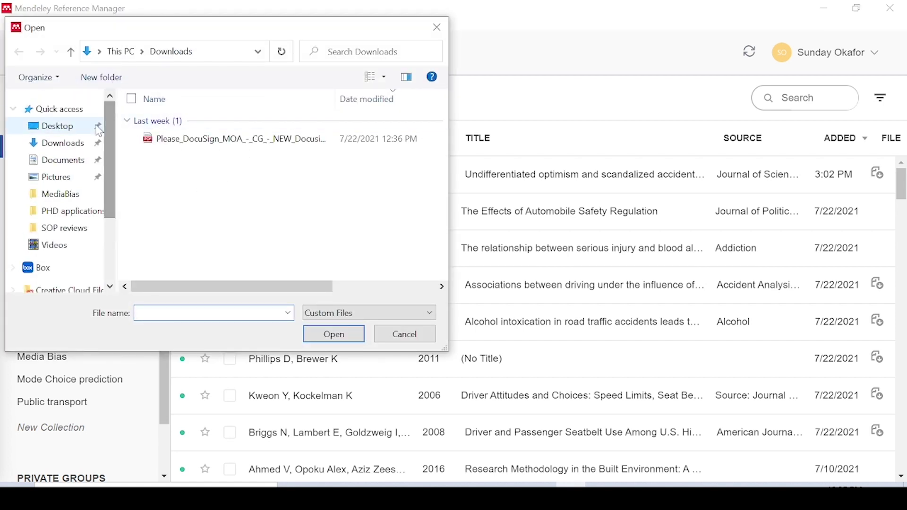
left_click(78, 143)
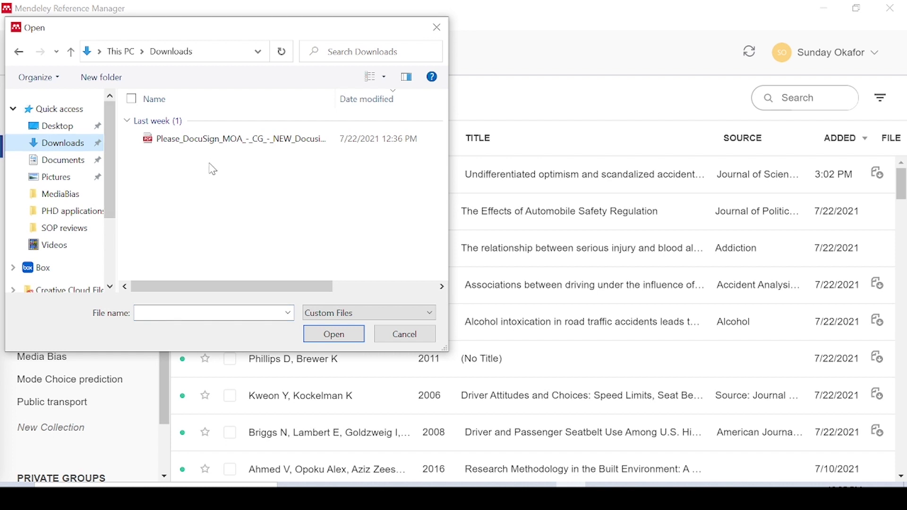
left_click(65, 163)
left_click(65, 128)
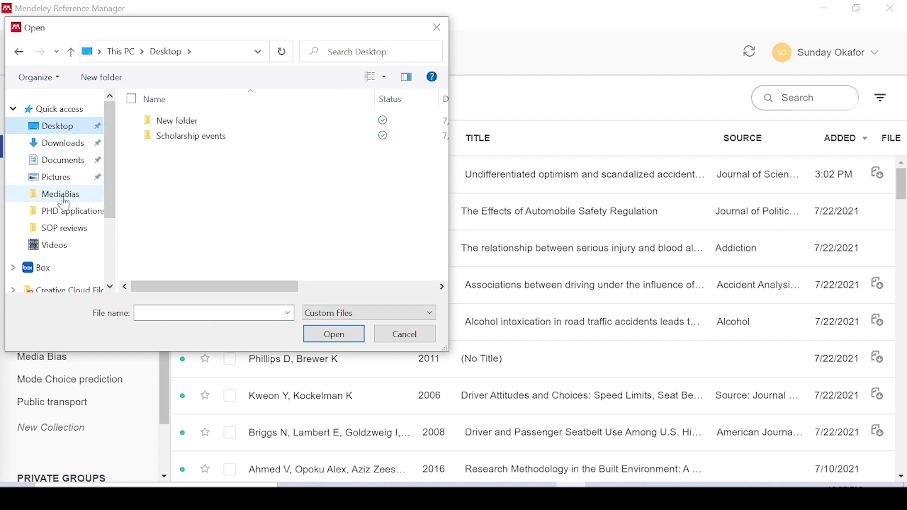
left_click(63, 196)
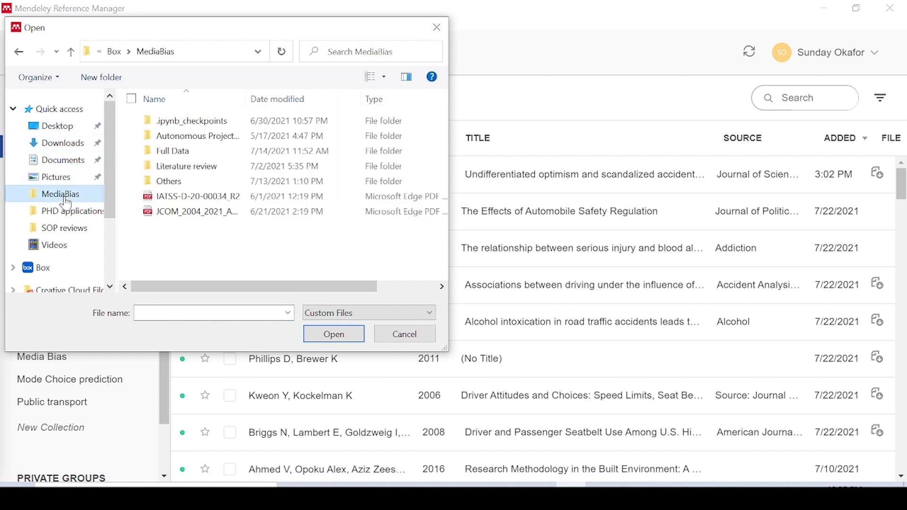
double_click(213, 202)
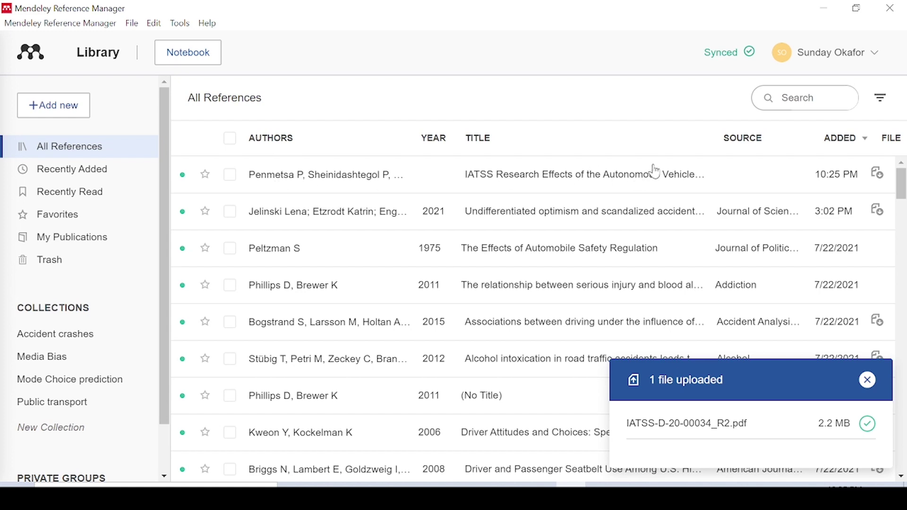
- Examine the details extracted for the newly added IATSS Research autonomous vehicle crashes reference and close them
left_click(408, 182)
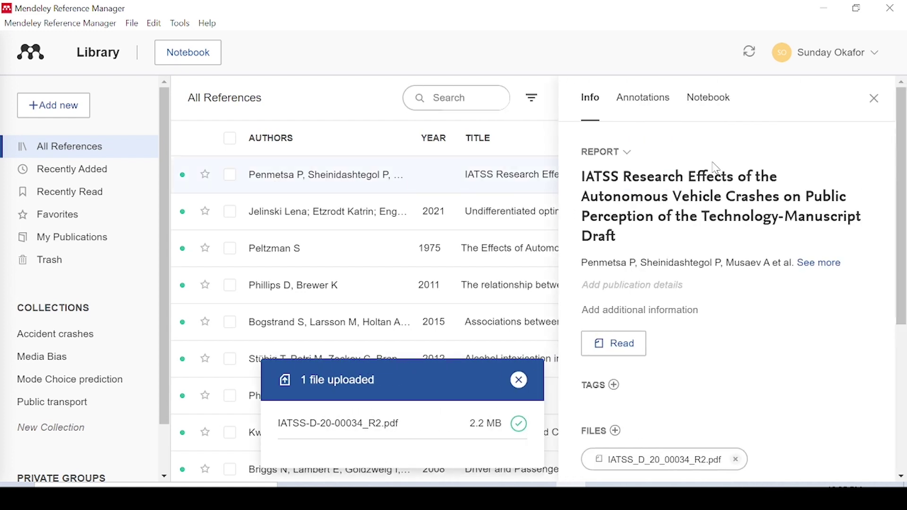
scroll(669, 237, "down", 3)
scroll(669, 237, "up", 2)
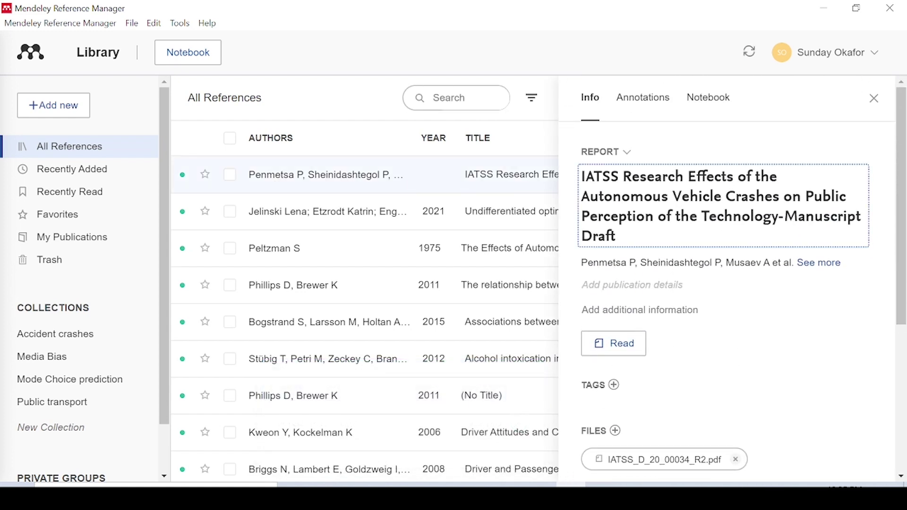
scroll(668, 296, "down", 5)
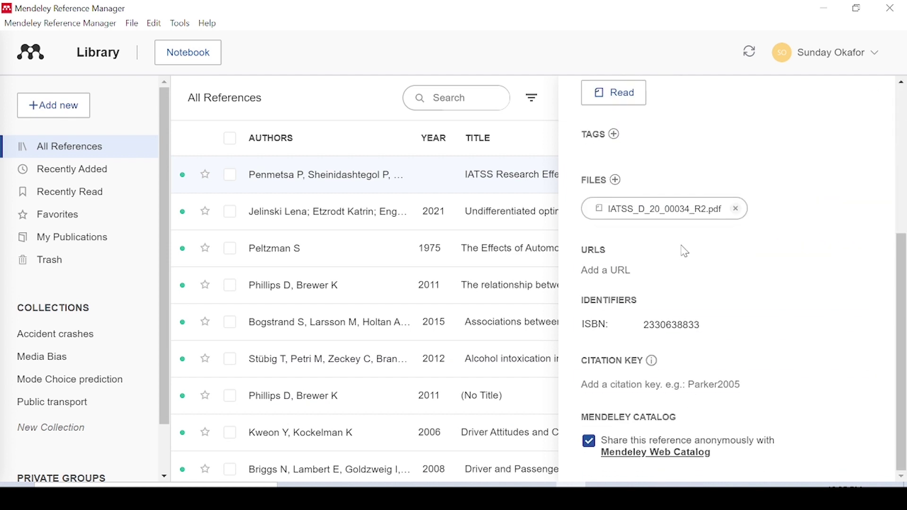
scroll(686, 251, "up", 5)
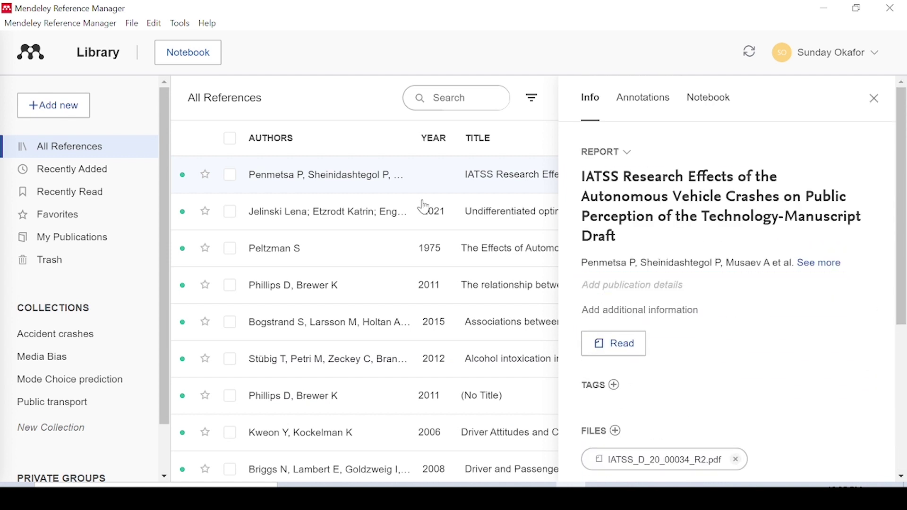
left_click(878, 99)
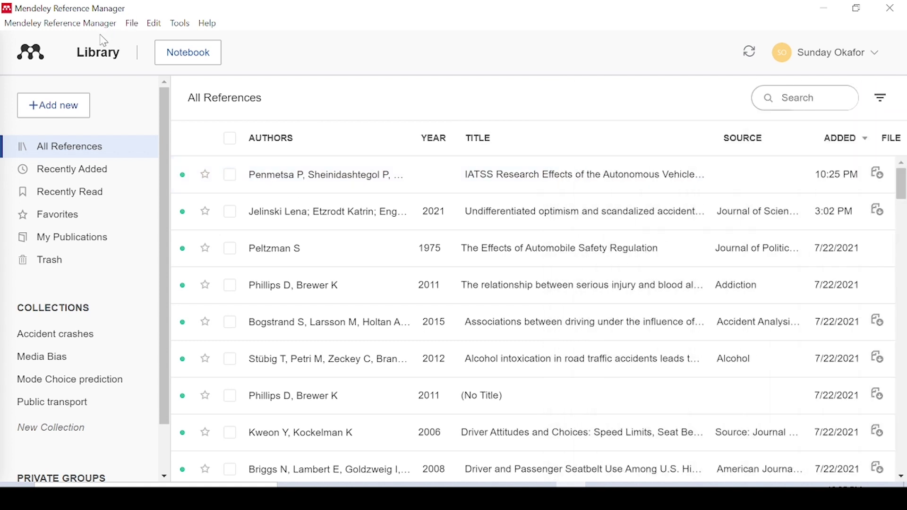
- Start installing Mendeley Web Importer from Reference Manager, switching to its web page in Microsoft Edge
left_click(182, 25)
left_click(182, 26)
left_click(208, 24)
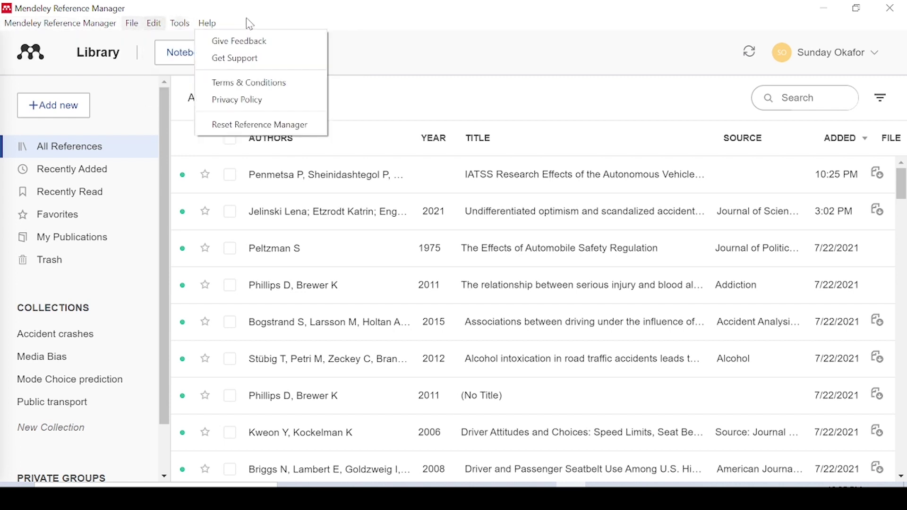
left_click(185, 26)
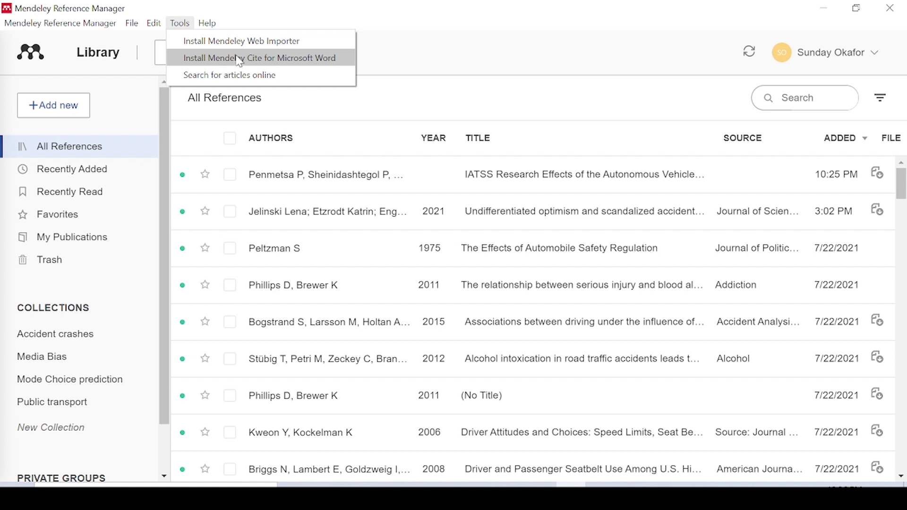
left_click(287, 41)
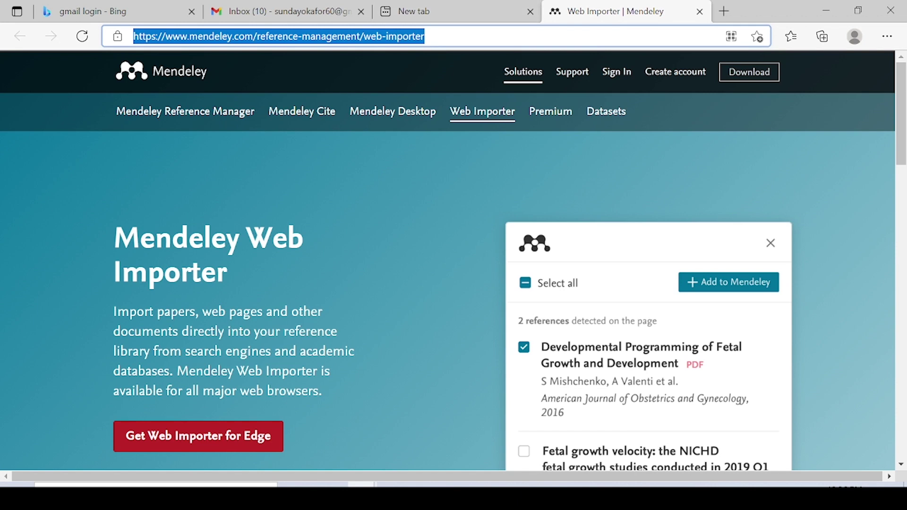
- Get Mendeley Web Importer from the Edge Add-ons site and add the extension to the browser
left_click(205, 444)
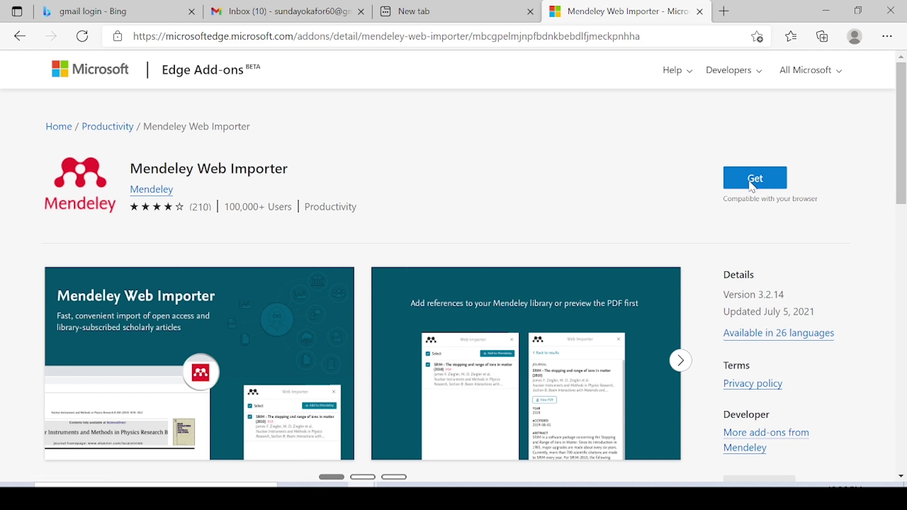
left_click(753, 180)
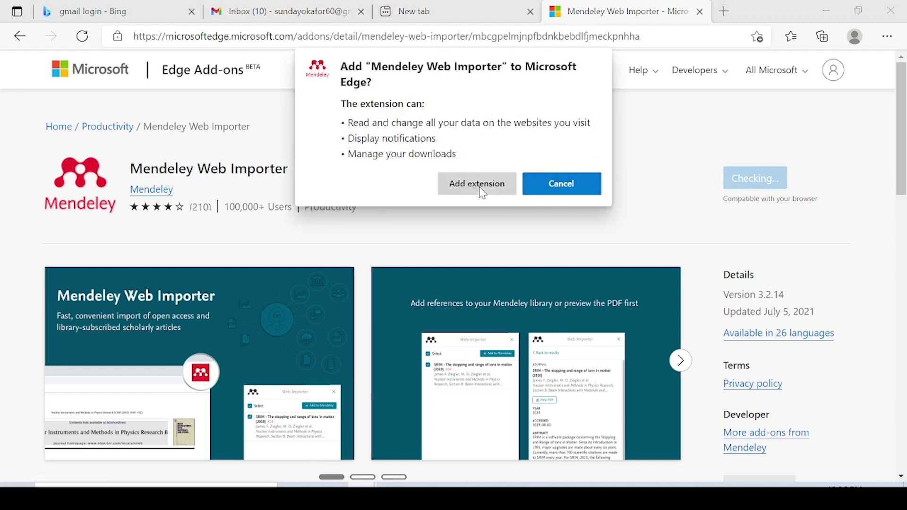
left_click(478, 184)
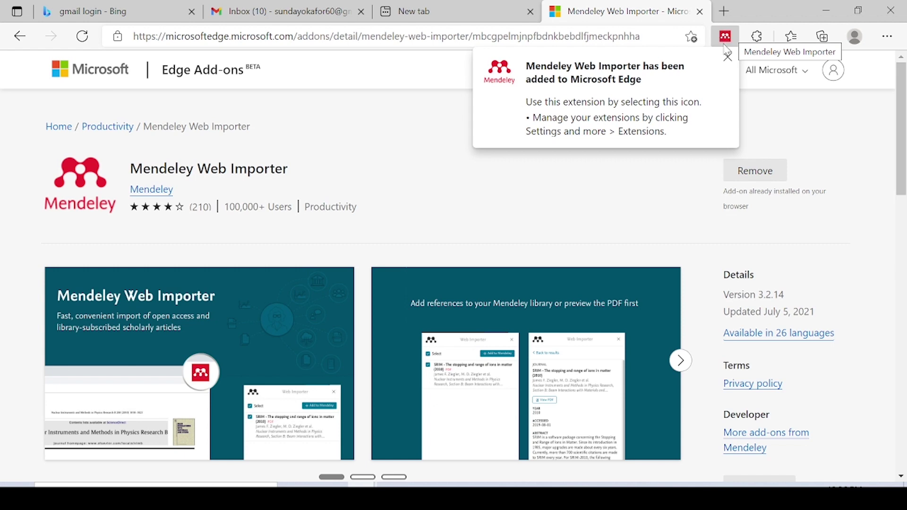
- Find Google Scholar from a new browser tab, open it, and search it for autonomous driving
left_click(728, 15)
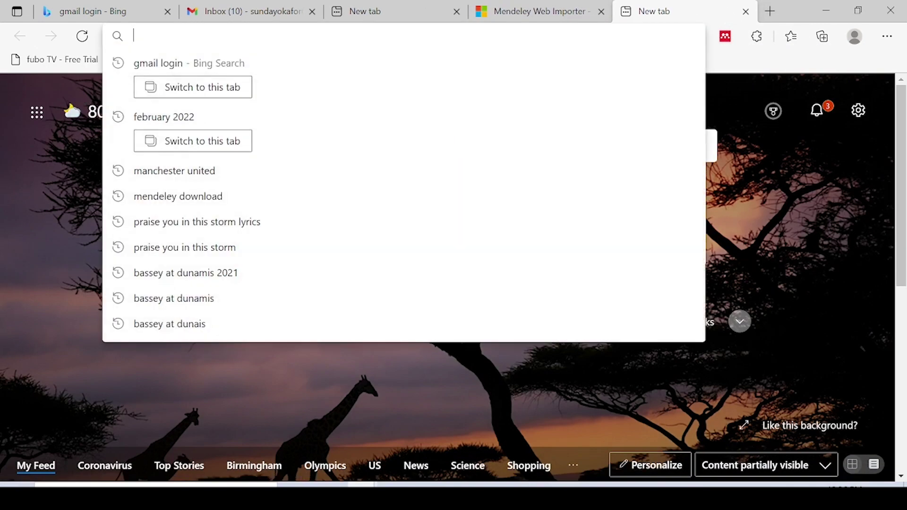
type("goog")
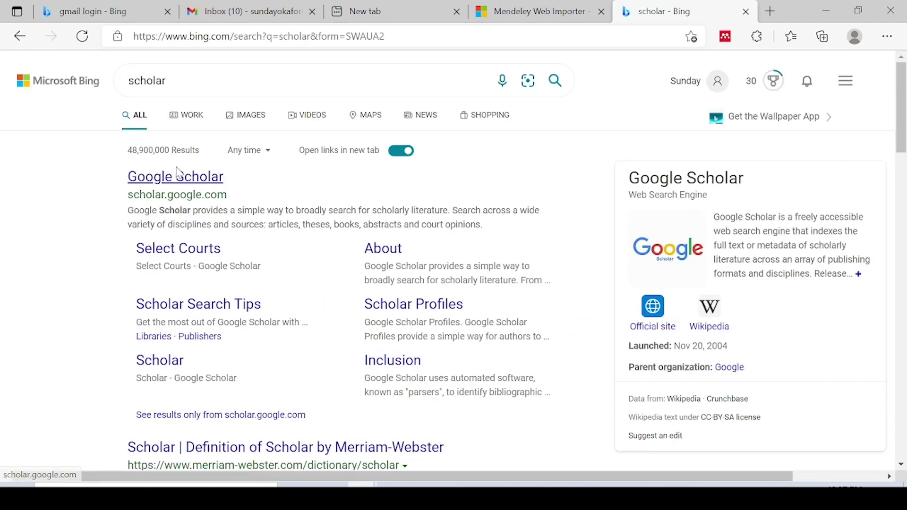
left_click(178, 175)
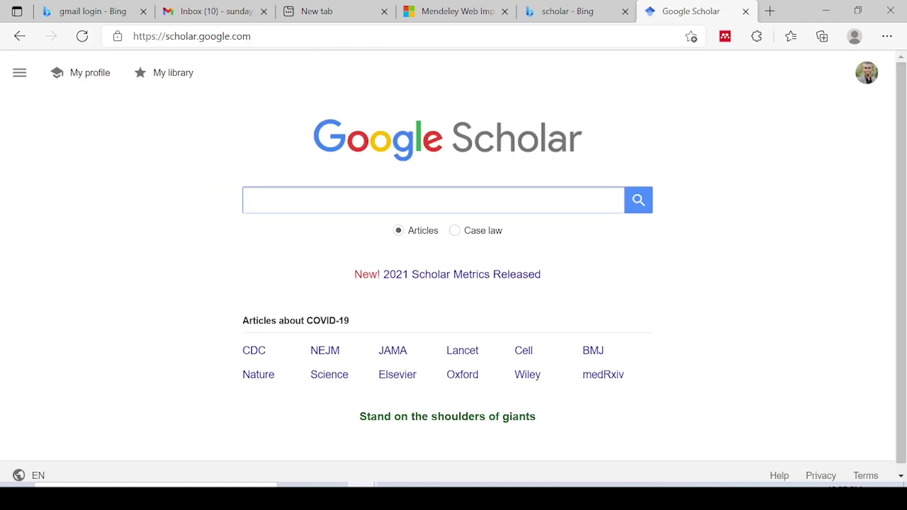
type("auton")
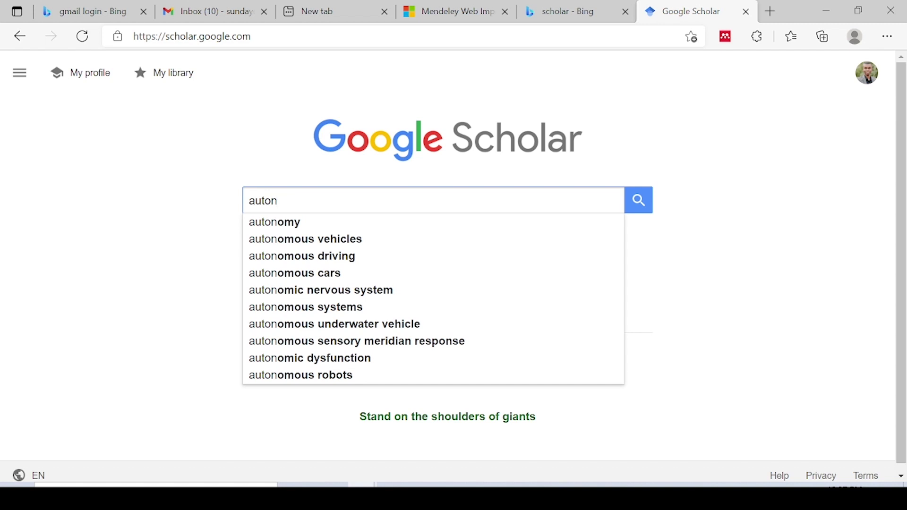
left_click(345, 257)
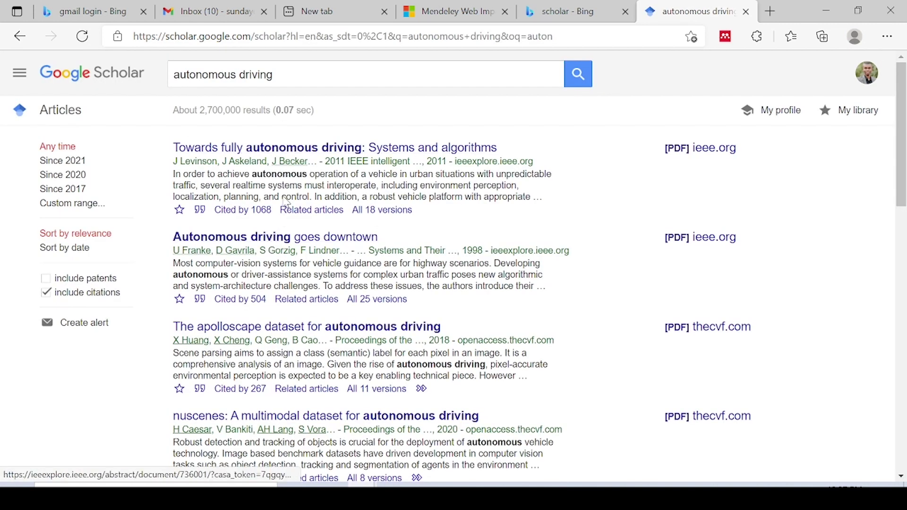
- Open the paper Towards fully autonomous driving: Systems and algorithms from the results and look over its IEEE Xplore page and abstract
left_click(284, 149)
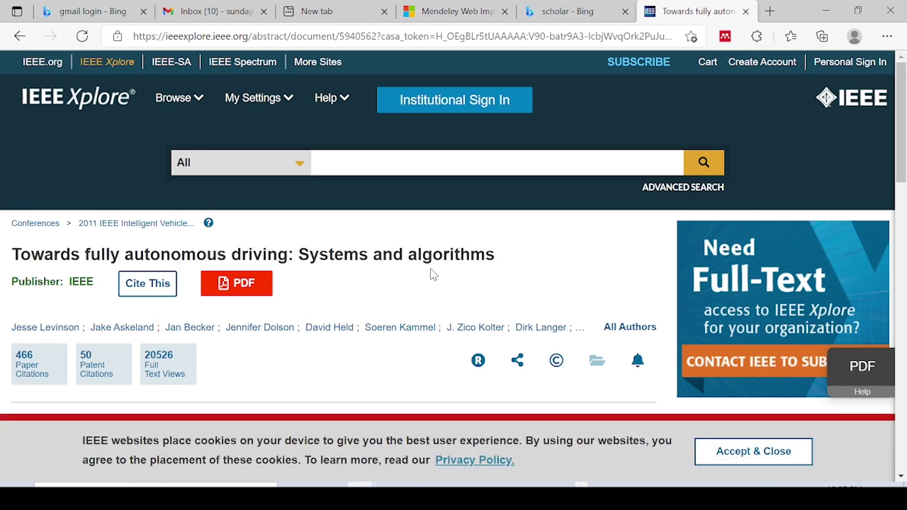
scroll(314, 377, "down", 1)
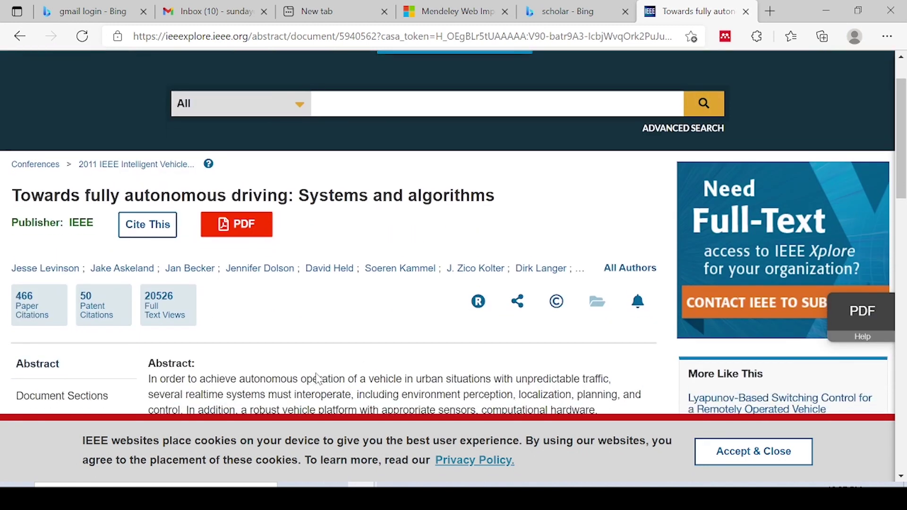
scroll(351, 332, "up", 1)
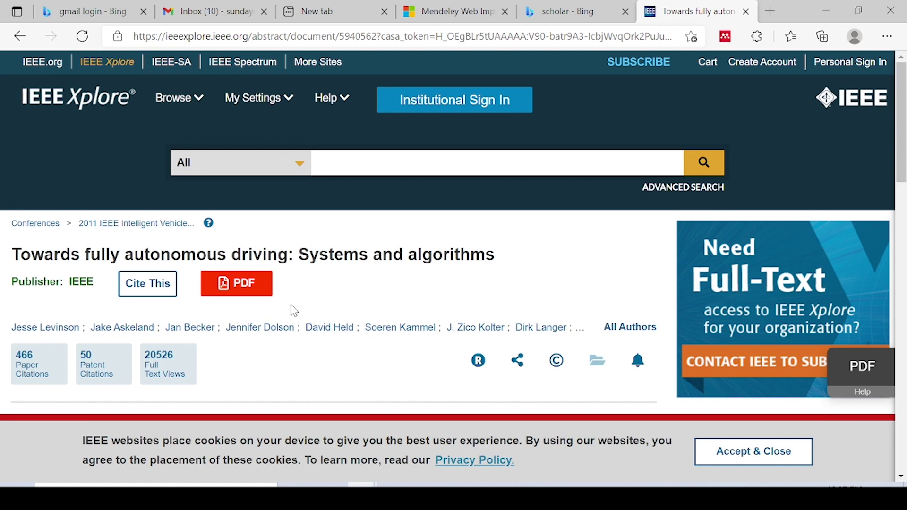
scroll(297, 316, "down", 2)
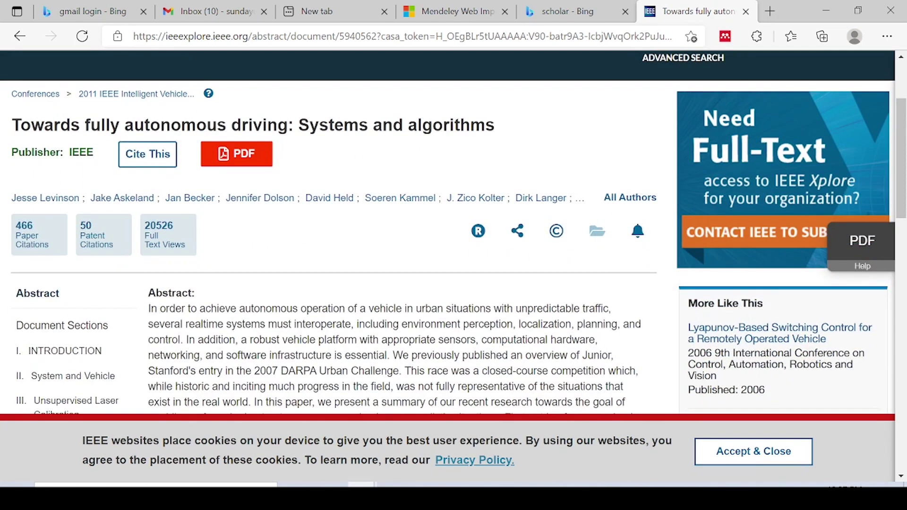
scroll(307, 323, "up", 2)
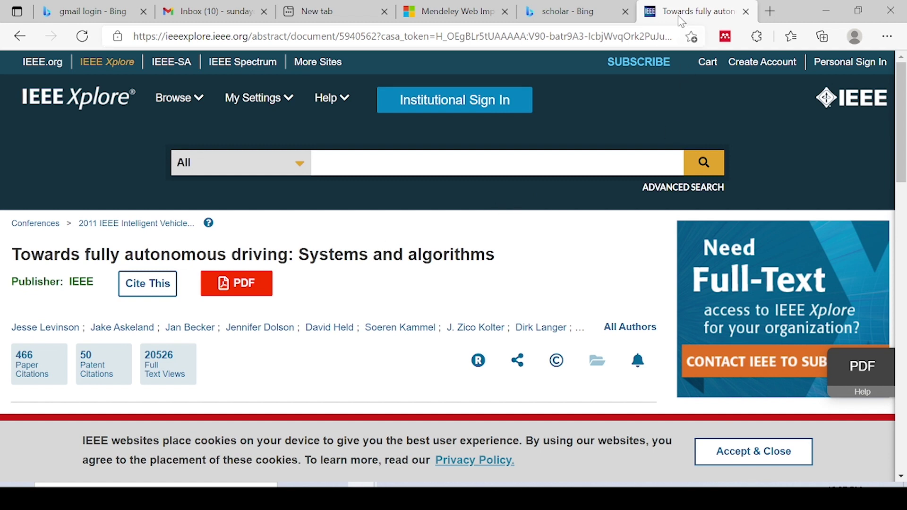
- Download the paper's citation in BibTeX format and return to the Google Scholar results
left_click(152, 293)
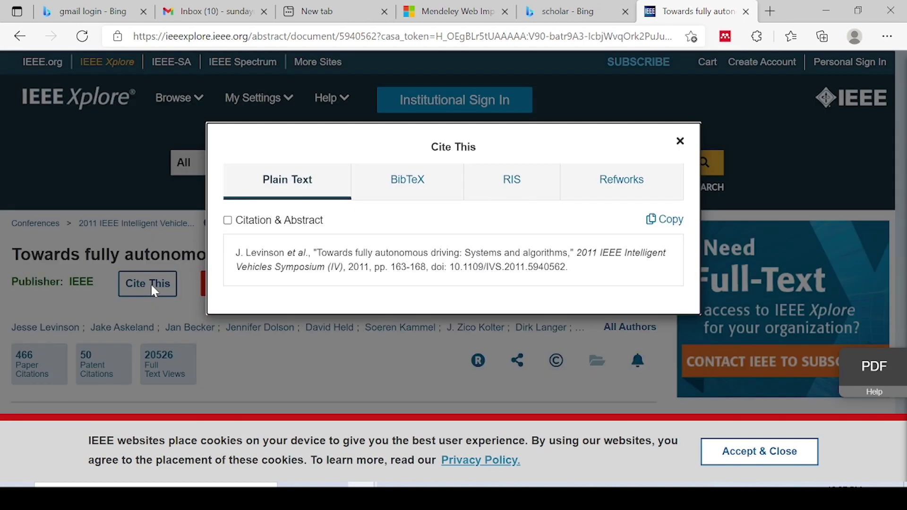
left_click(404, 188)
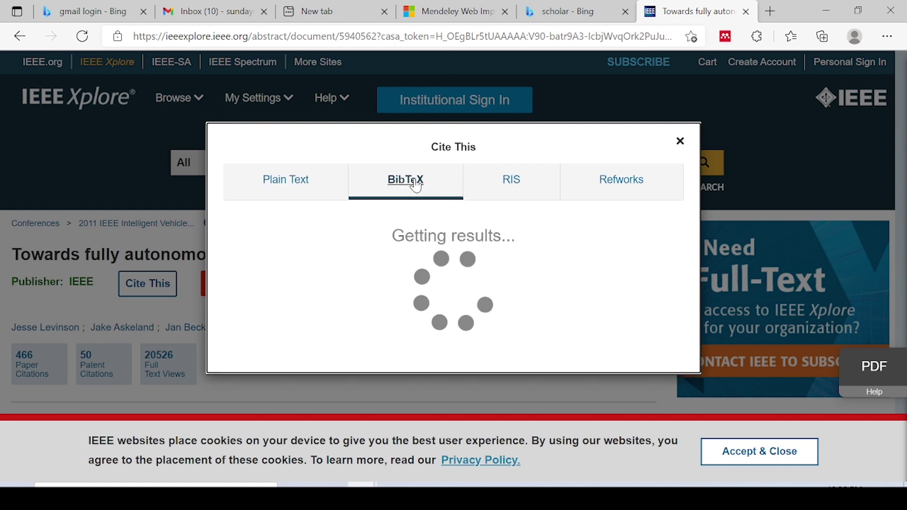
left_click(498, 189)
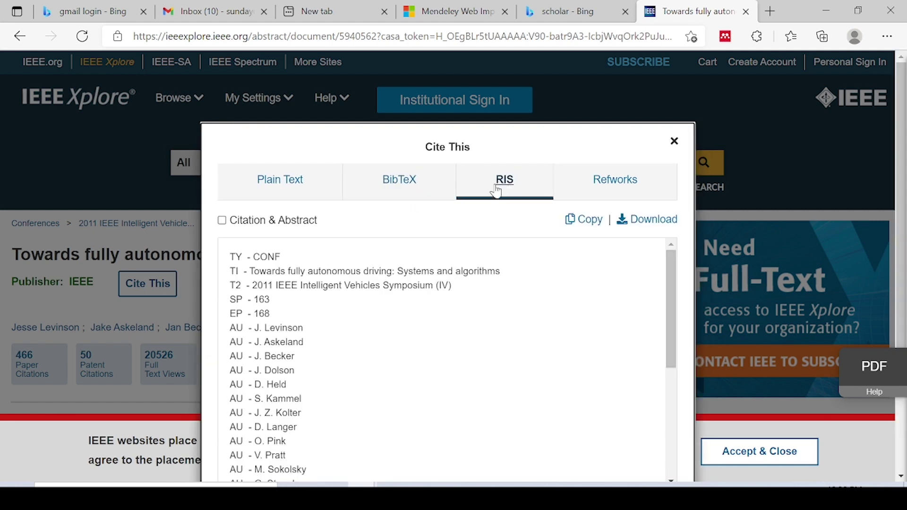
left_click(401, 186)
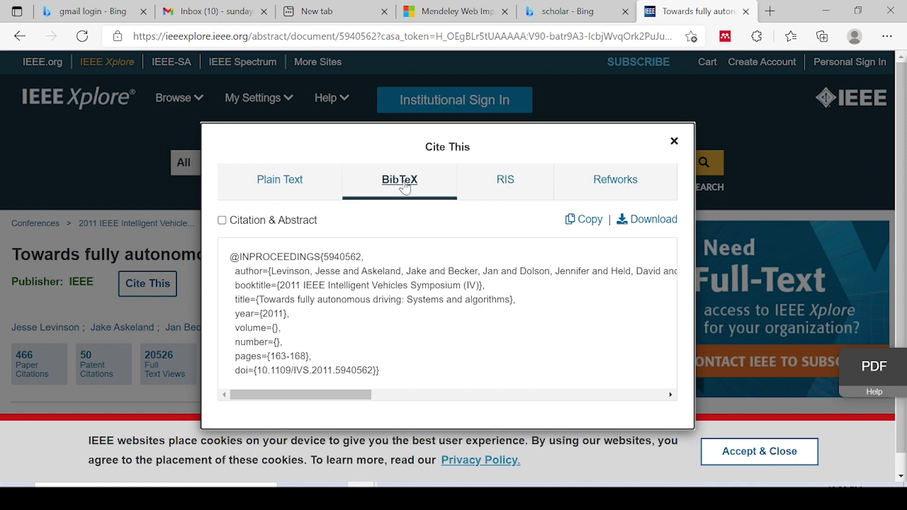
left_click(635, 219)
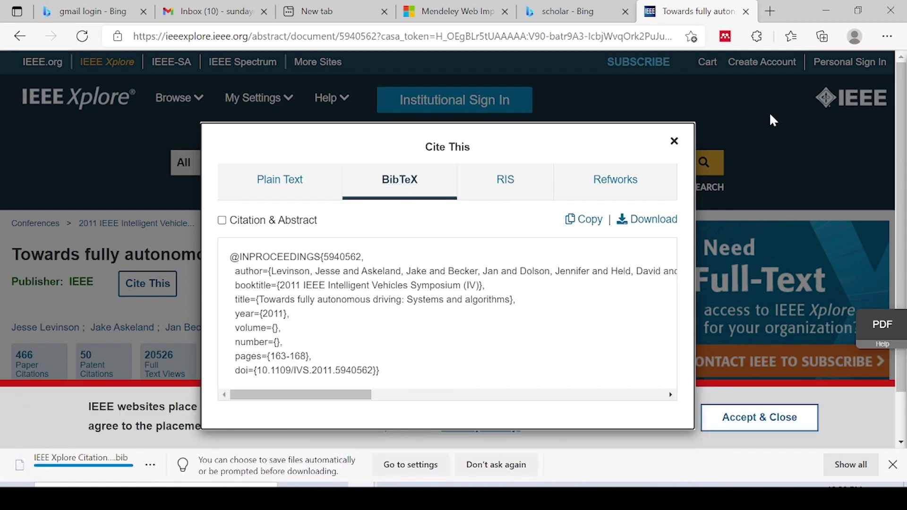
left_click(674, 141)
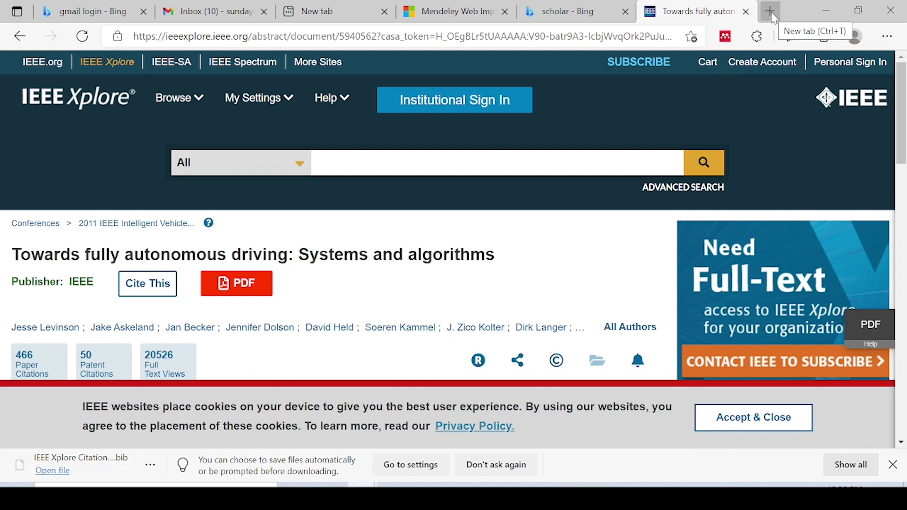
left_click(19, 36)
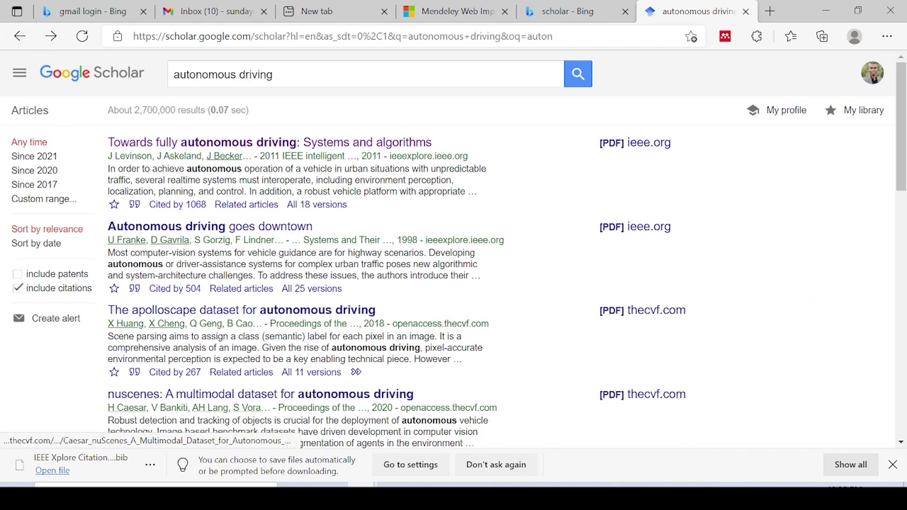
- Switch to Mendeley Reference Manager and import the IEEE Xplore Citation BibTeX file from the Downloads folder into the library
key("alt+Tab")
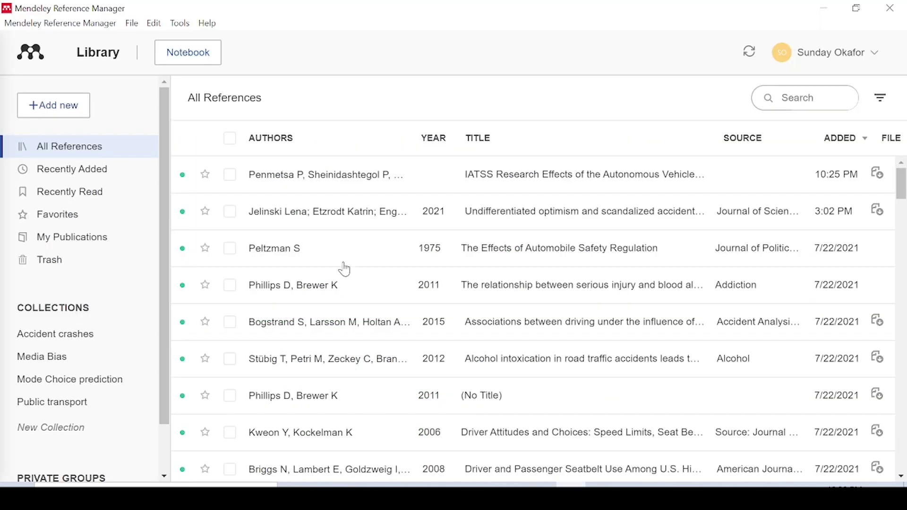
left_click(66, 103)
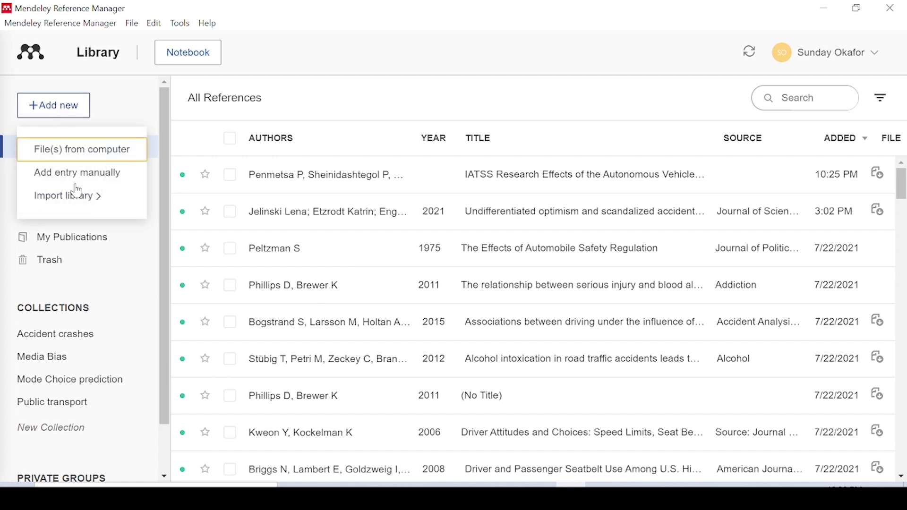
mouse_move(75, 195)
left_click(200, 217)
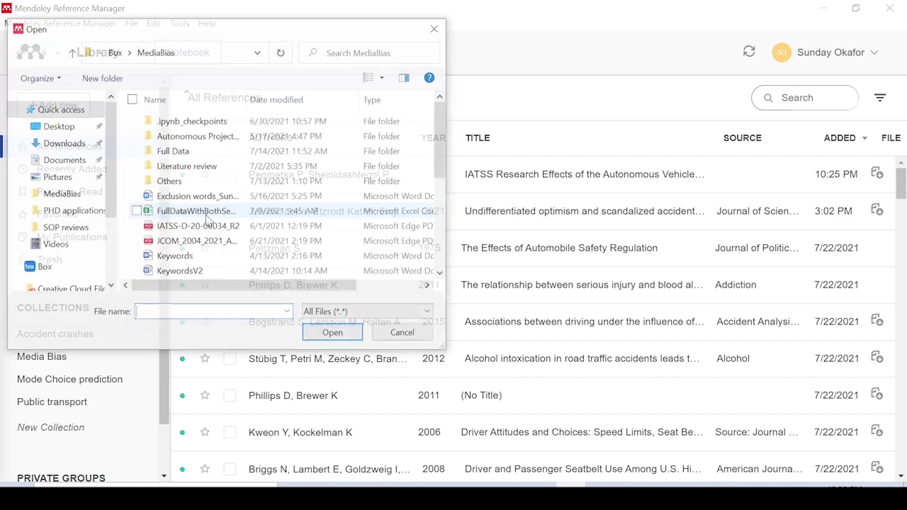
left_click(65, 144)
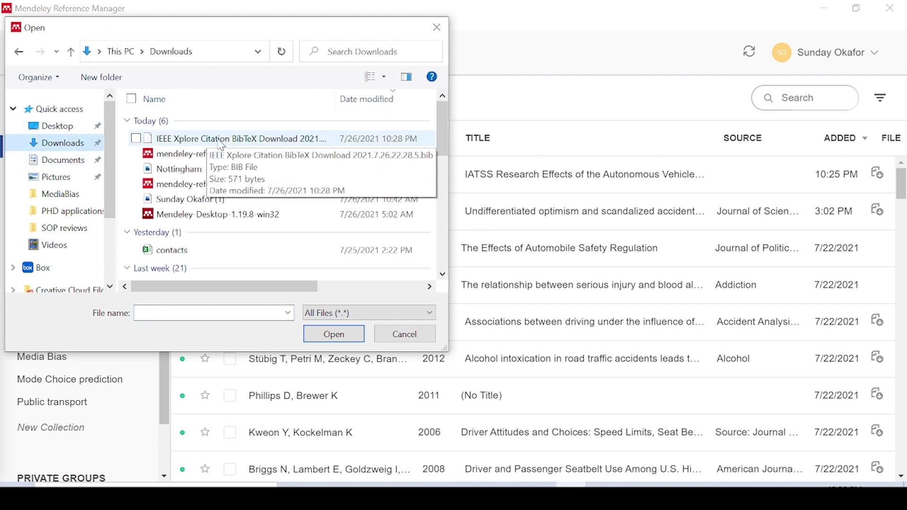
left_click(252, 143)
left_click(334, 334)
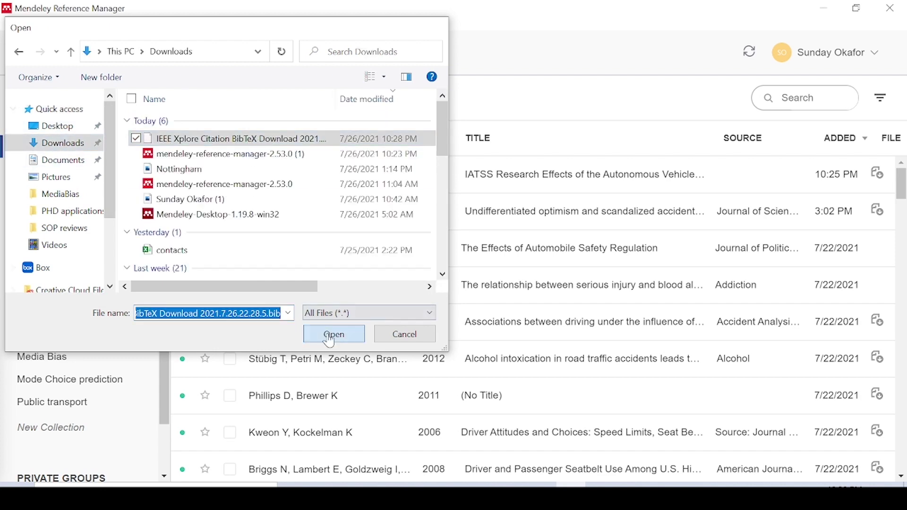
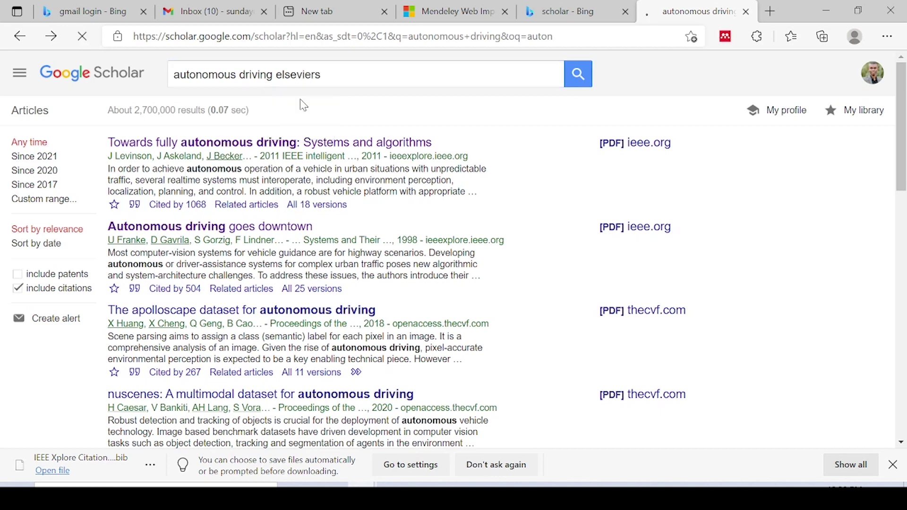
- From the ScienceDirect article Autonomous Driving in the iCity in Microsoft Edge, start adding to Mendeley and sign in to Web Importer with the Elsevier account
left_click(185, 153)
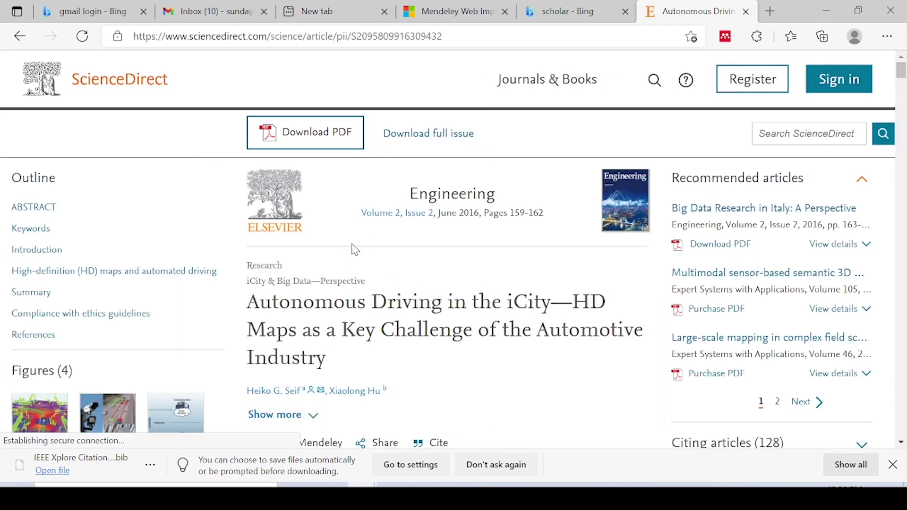
scroll(355, 250, "down", 3)
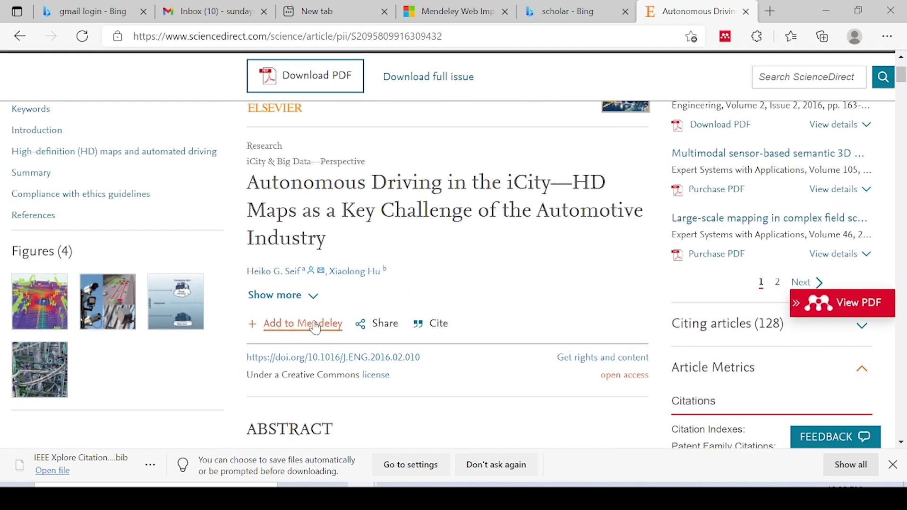
left_click(310, 326)
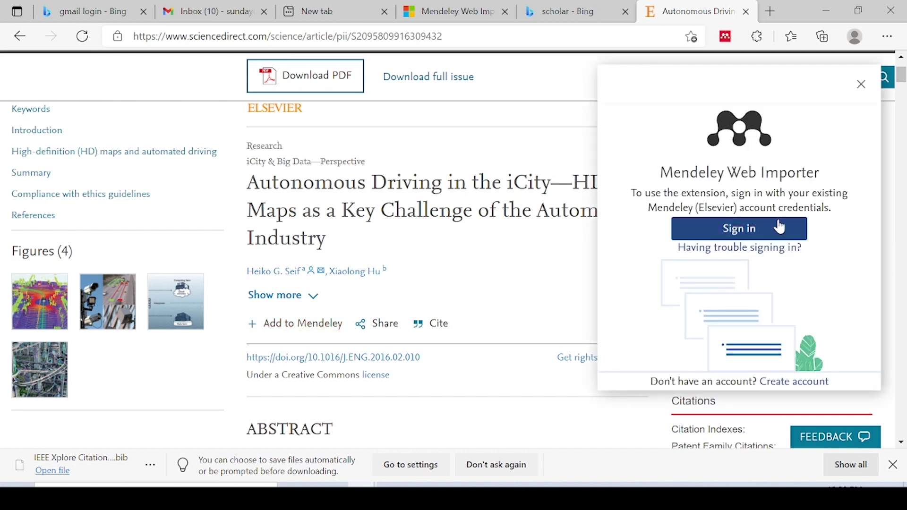
left_click(762, 235)
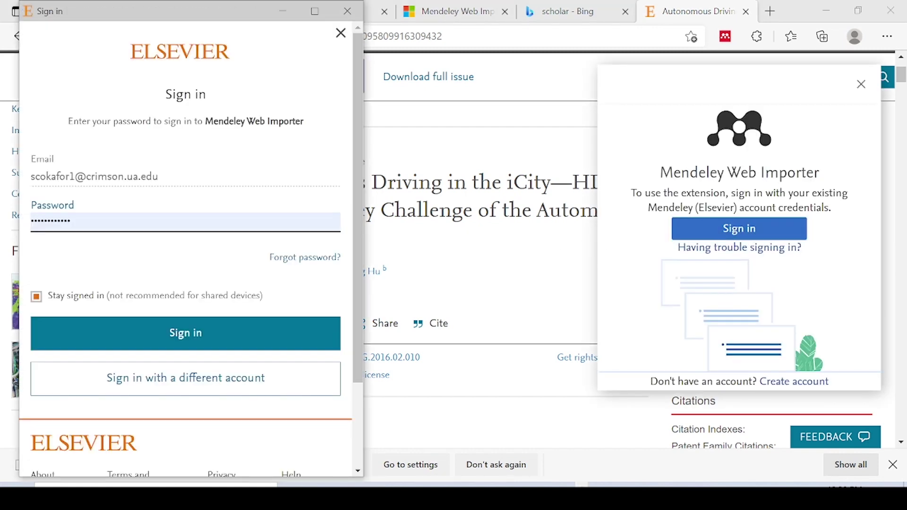
left_click(148, 331)
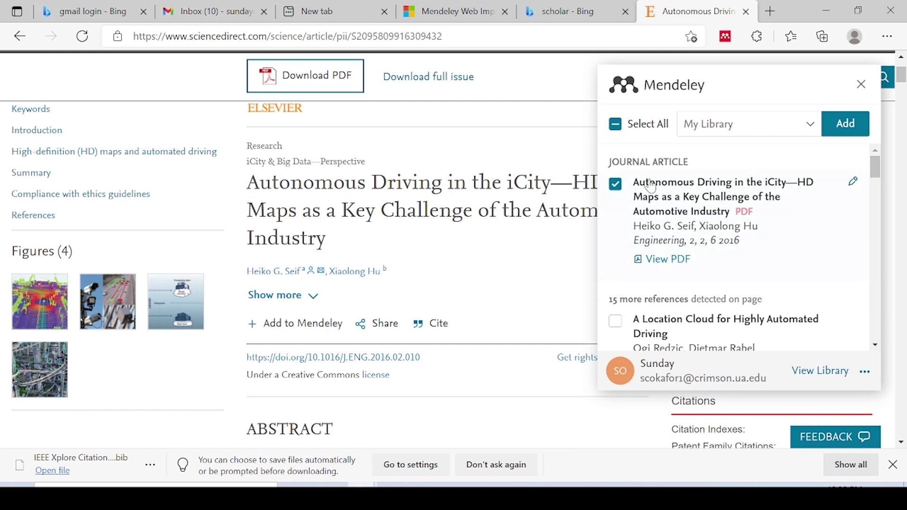
- Select four more detected references, from A Location Cloud for Highly Automated Driving to A survey on position-based routing for vehicular ad hoc networks
scroll(704, 272, "down", 2)
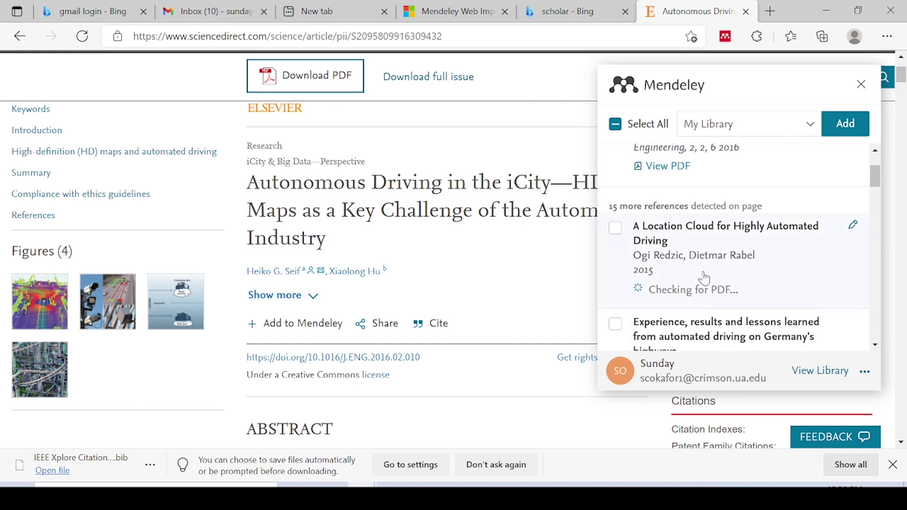
left_click(615, 229)
scroll(624, 260, "down", 1)
left_click(614, 263)
scroll(662, 279, "down", 2)
left_click(616, 294)
scroll(617, 291, "down", 3)
left_click(616, 295)
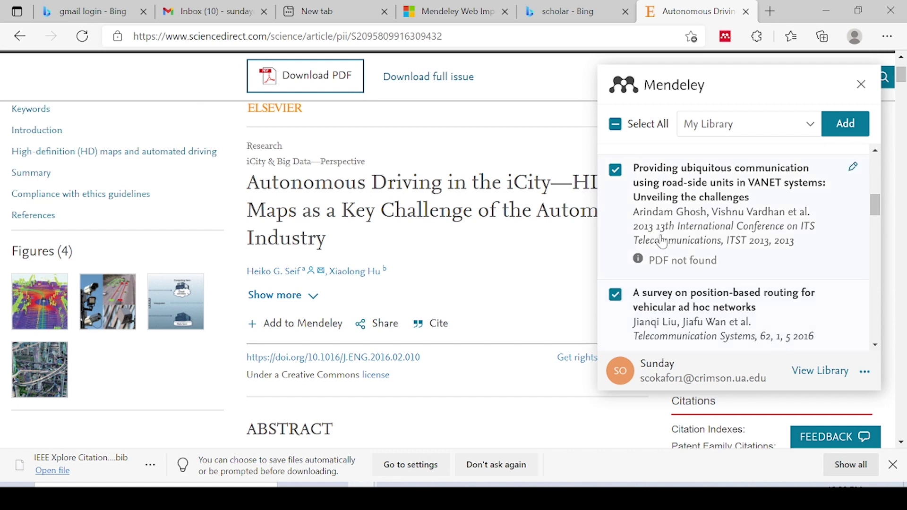
- Deselect the additional detected references, keeping only the iCity journal article selected for import
scroll(662, 243, "up", 5)
scroll(628, 284, "down", 4)
left_click(616, 232)
scroll(629, 257, "up", 2)
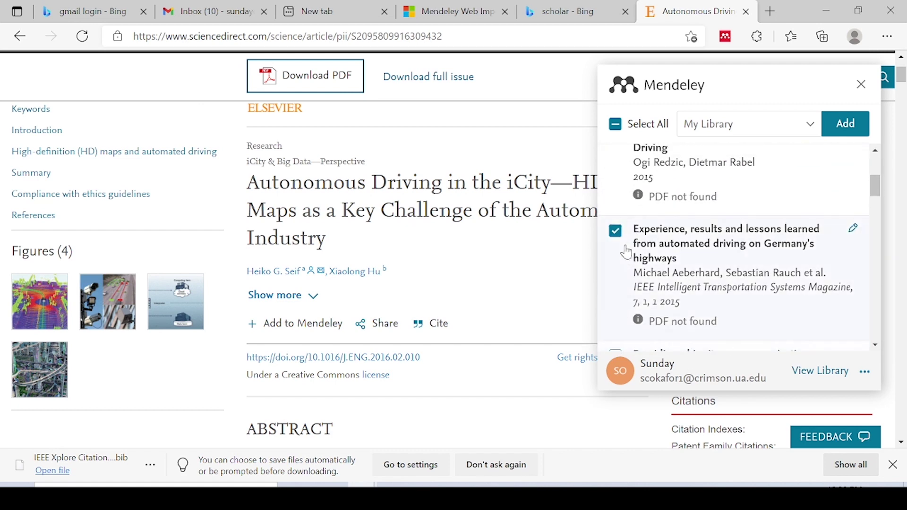
left_click(615, 232)
scroll(616, 232, "up", 2)
left_click(615, 229)
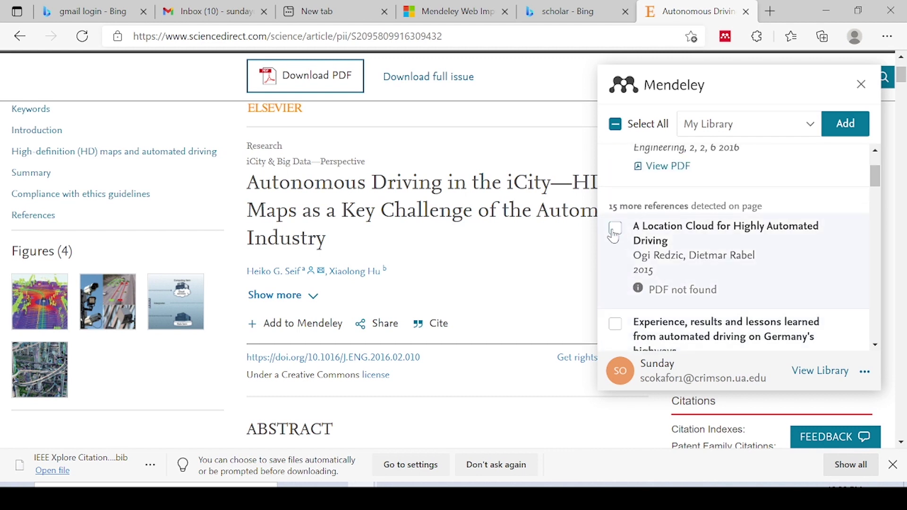
scroll(614, 235, "up", 2)
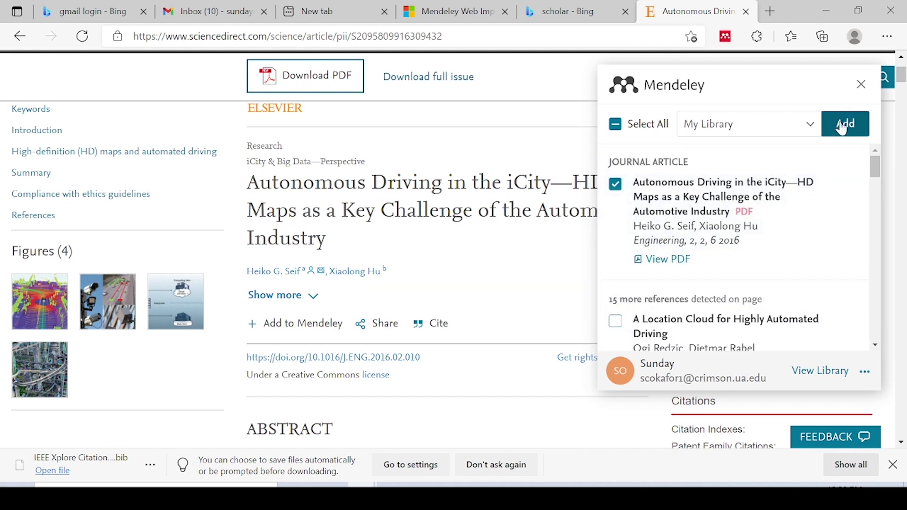
- Add the selected iCity journal article to the Media Bias collection through the Web Importer
left_click(812, 126)
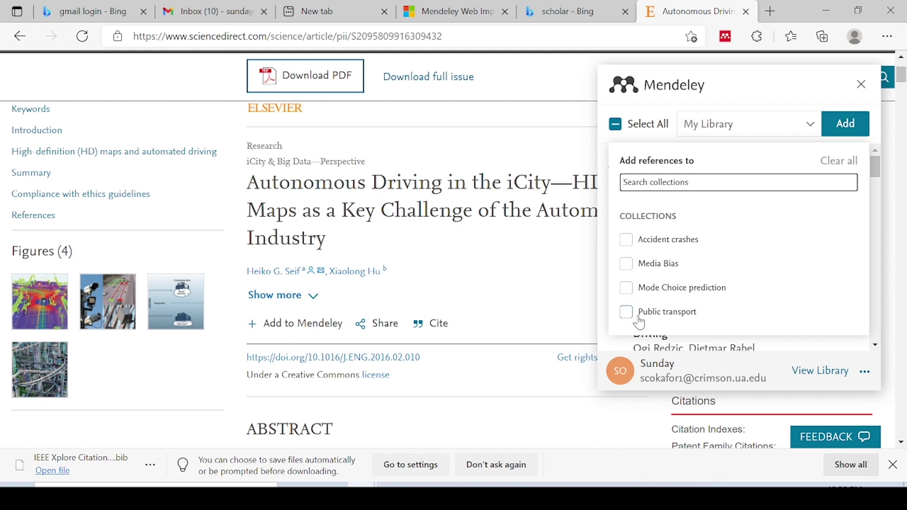
left_click(626, 263)
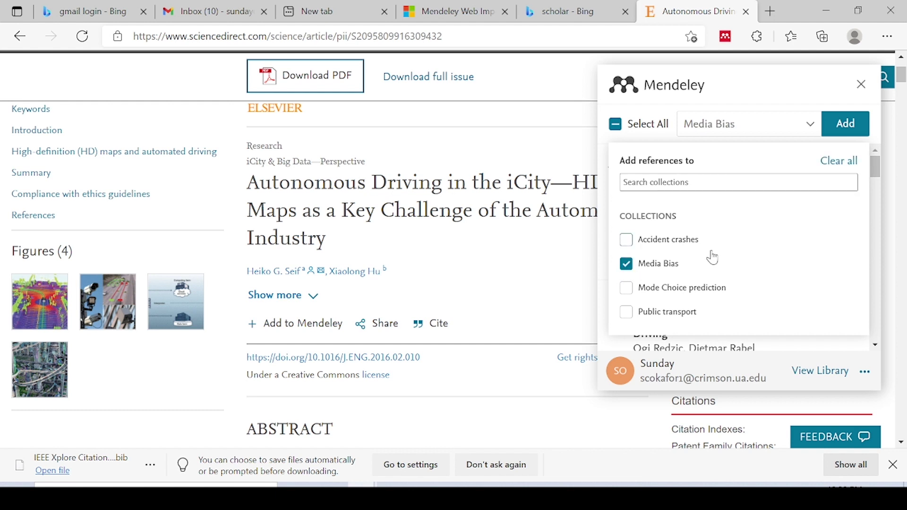
left_click(841, 132)
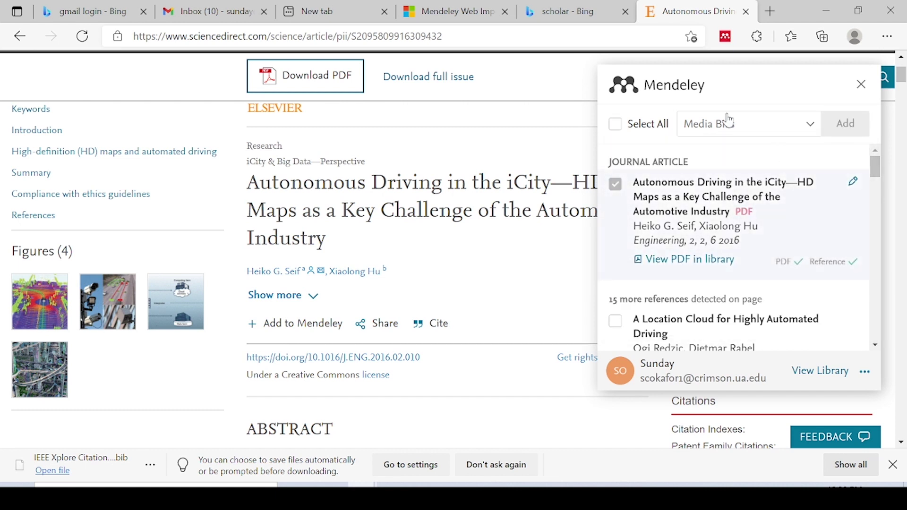
- Switch to Mendeley Reference Manager and check the Media Bias collection for the imported article
key("alt+Tab")
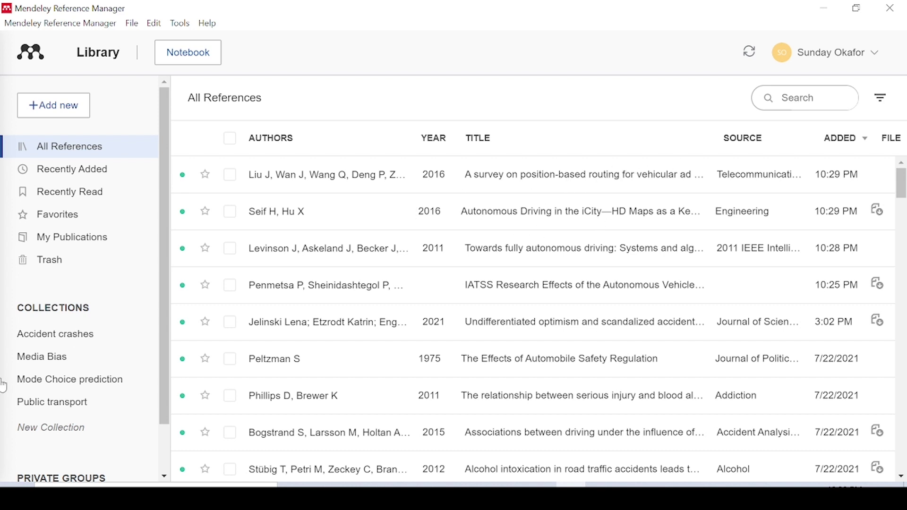
left_click(89, 355)
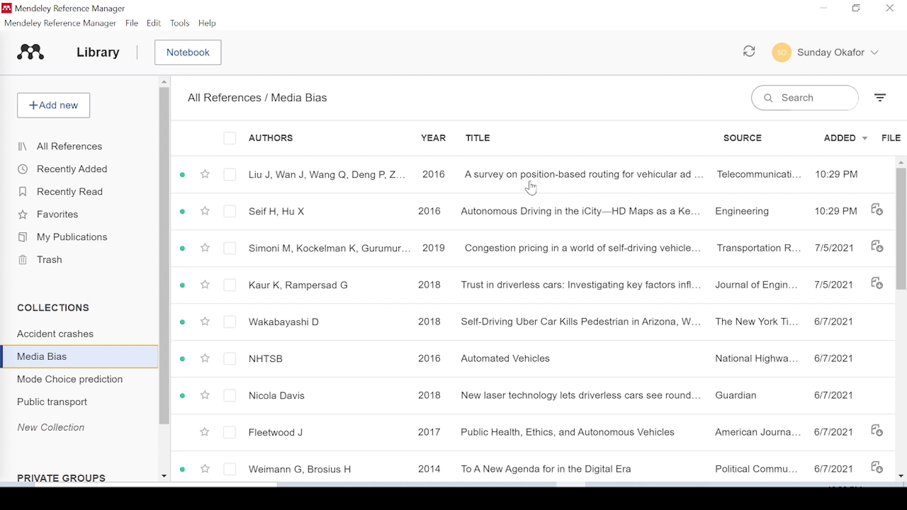
left_click(829, 13)
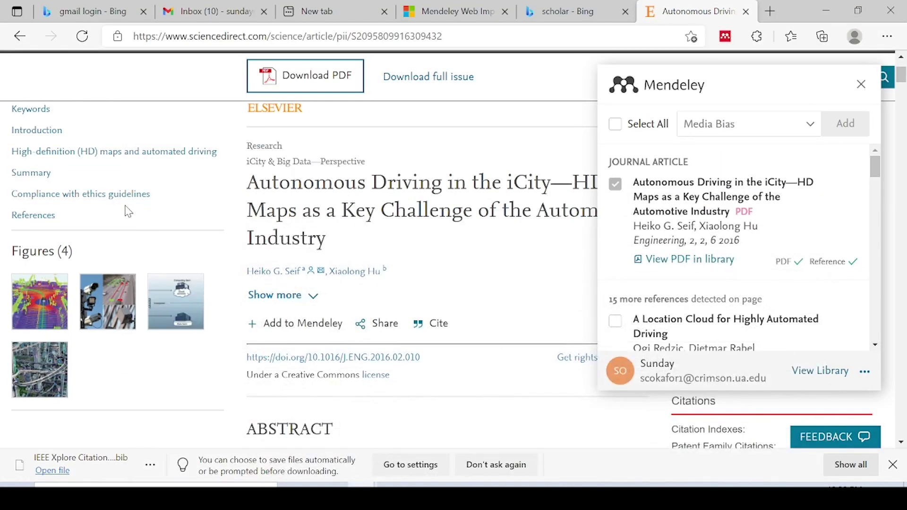
- From Mendeley Reference Manager, get the Mendeley Cite add-in for Microsoft Word, agree to the AppSource terms and open it in Word
left_click(572, 486)
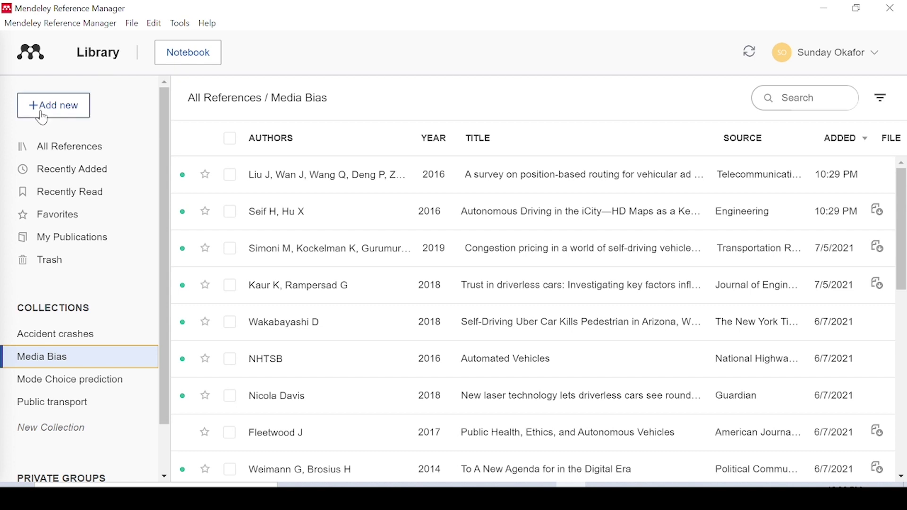
left_click(184, 28)
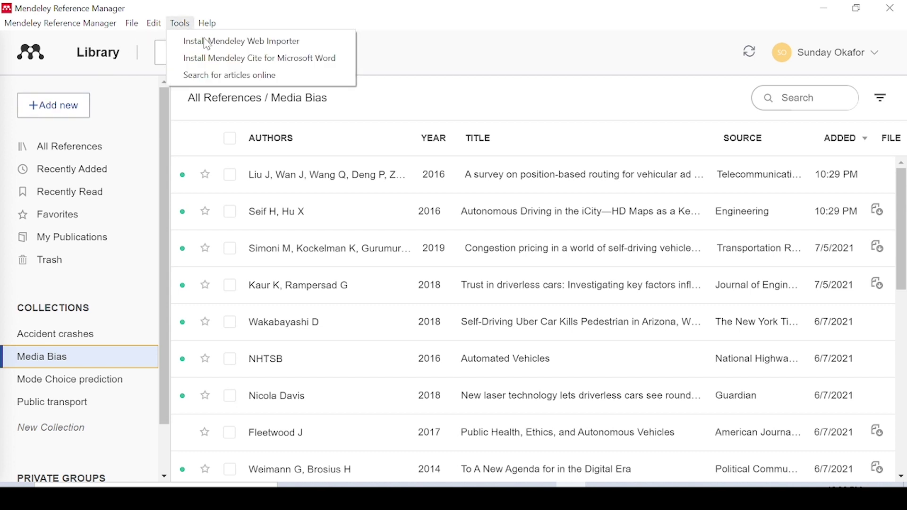
left_click(242, 64)
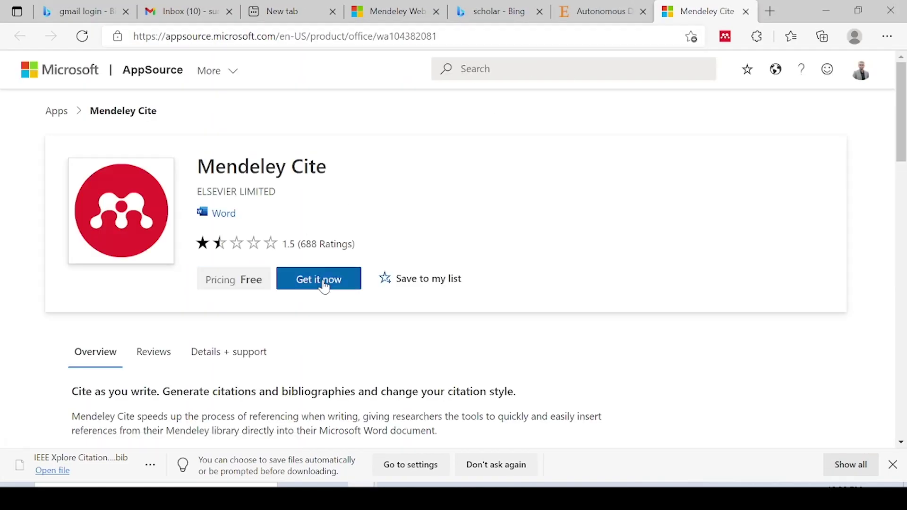
left_click(325, 286)
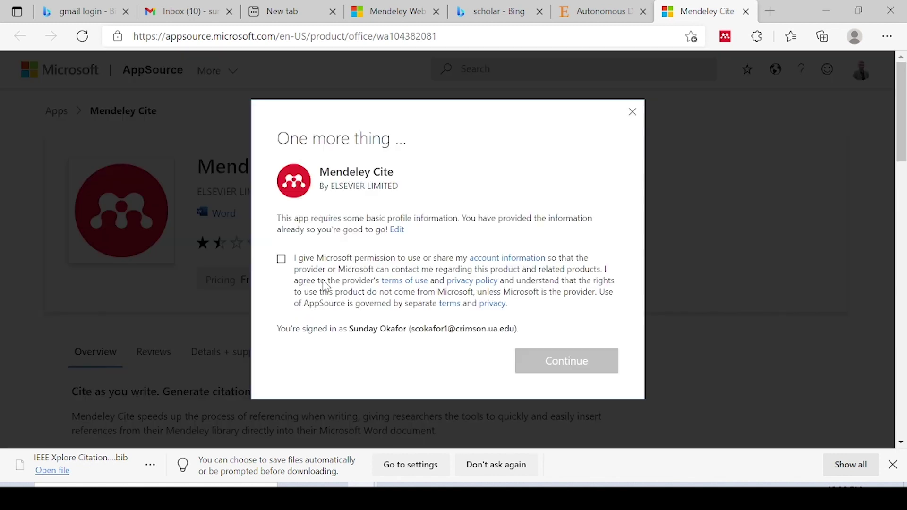
left_click(282, 260)
left_click(554, 361)
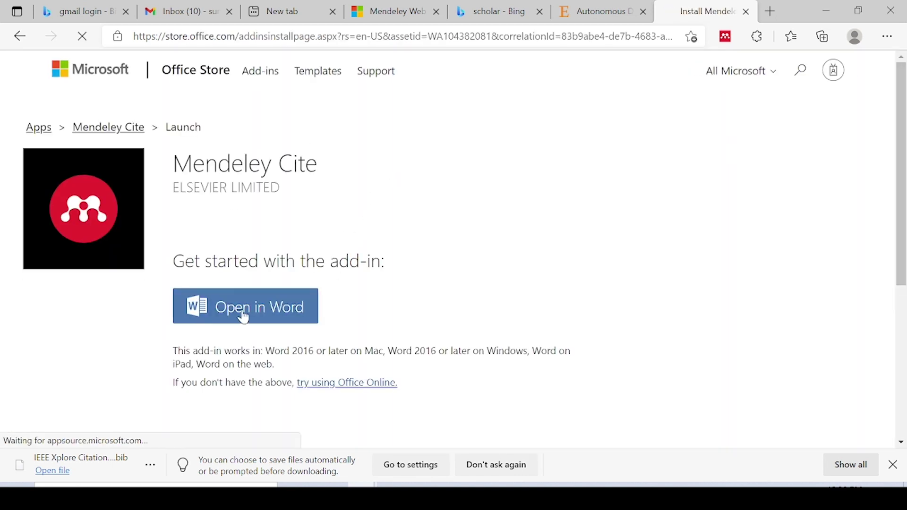
scroll(255, 310, "down", 5)
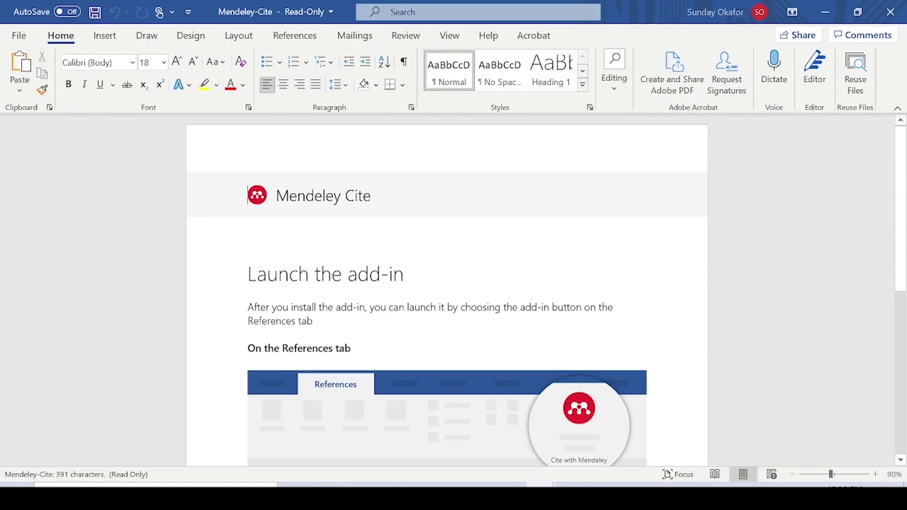
- Read the add-in launch instructions in the Mendeley-Cite document and close it
scroll(505, 329, "down", 2)
scroll(505, 329, "down", 3)
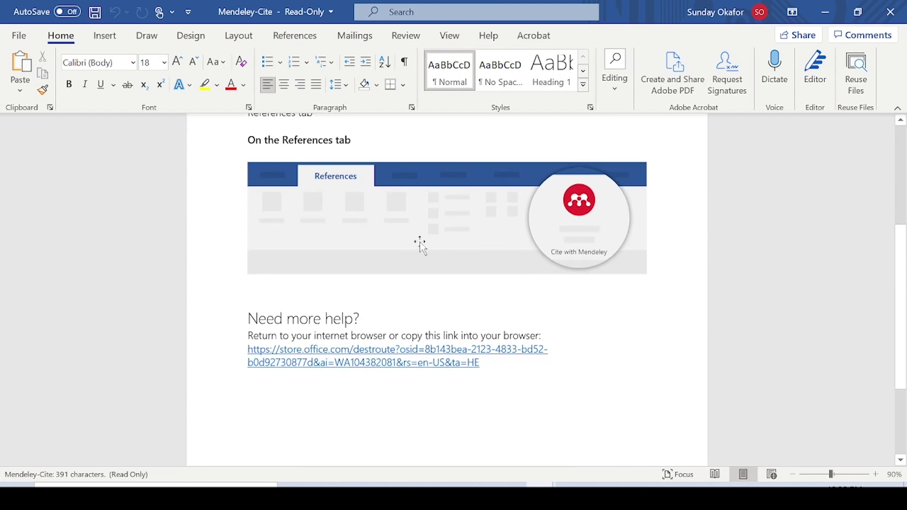
scroll(490, 251, "up", 5)
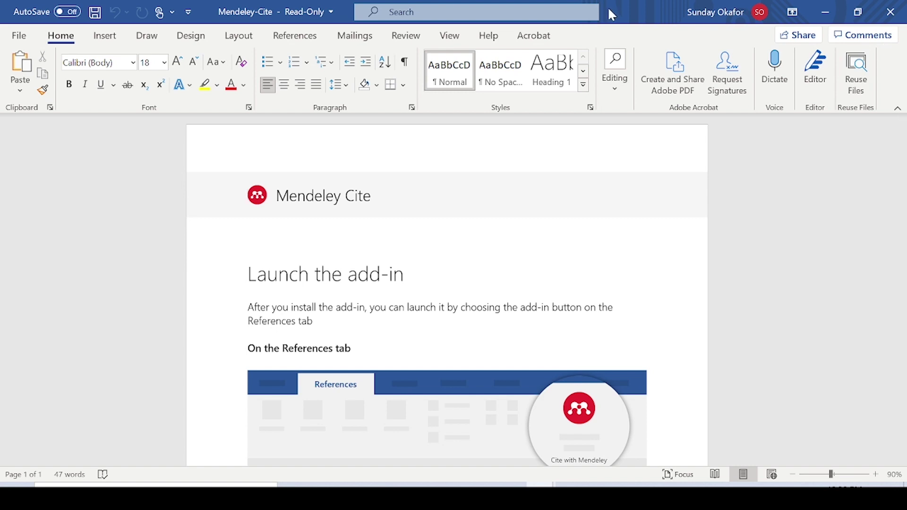
left_click(892, 12)
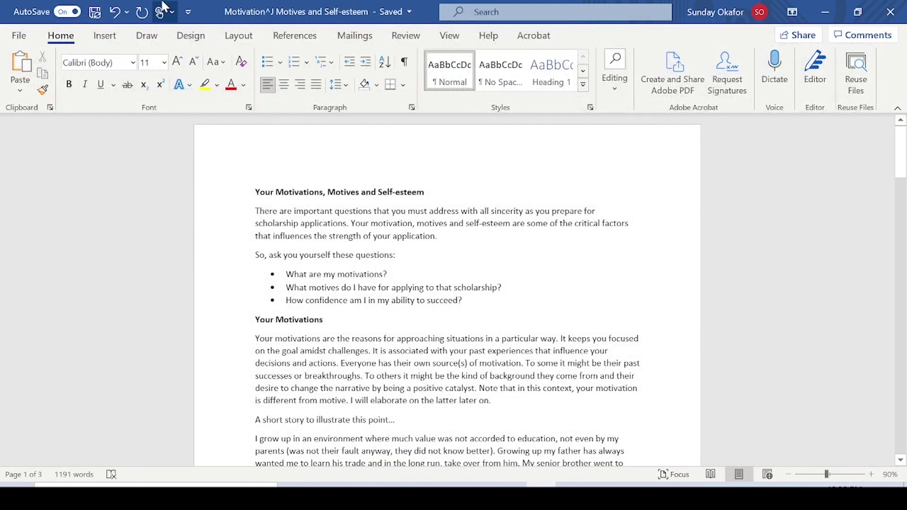
- In the Motives and Self-esteem document in Word, add Mendeley Cite from the installed Office Add-ins
left_click(308, 37)
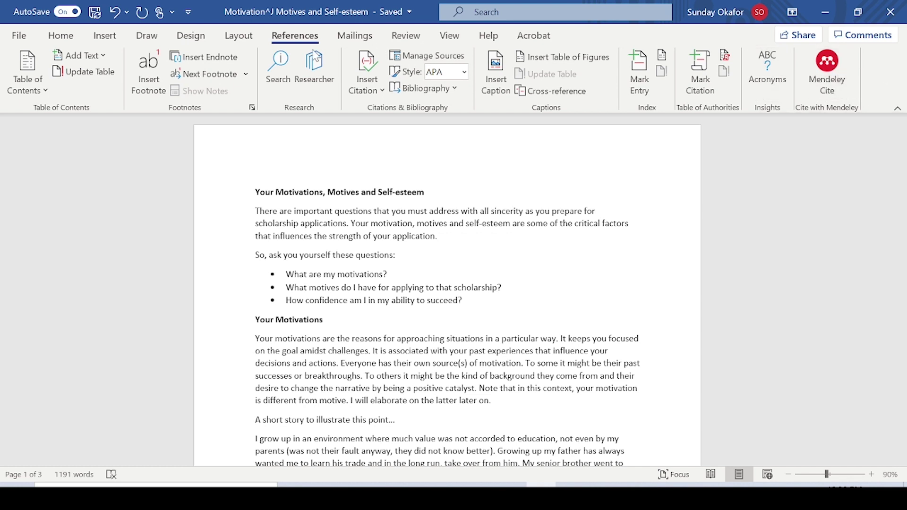
left_click(105, 38)
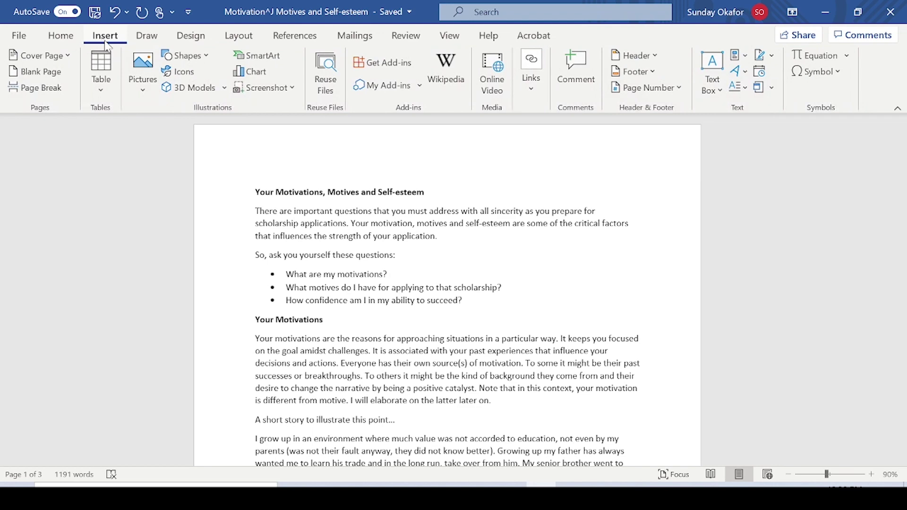
left_click(399, 90)
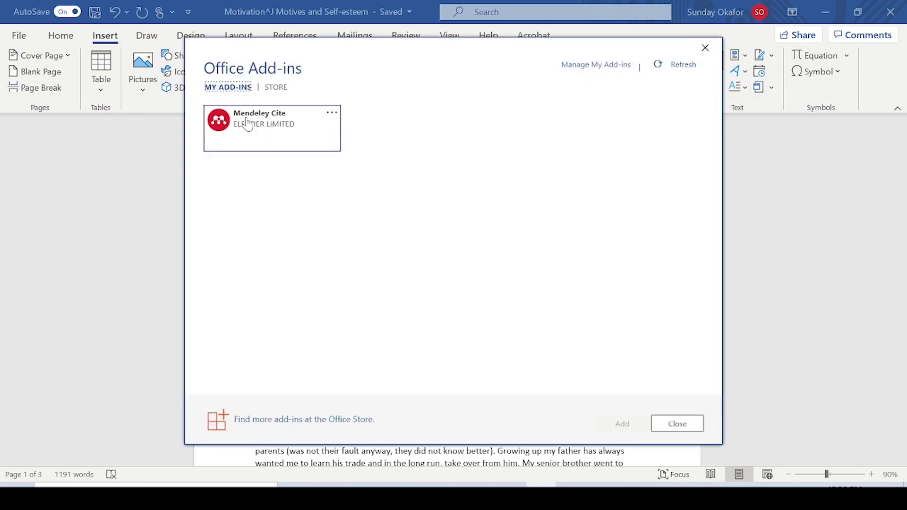
left_click(262, 128)
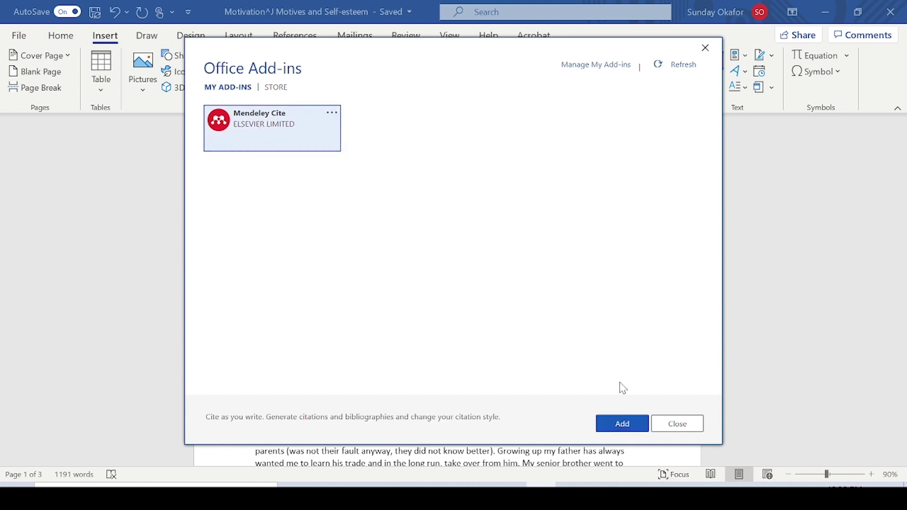
left_click(623, 424)
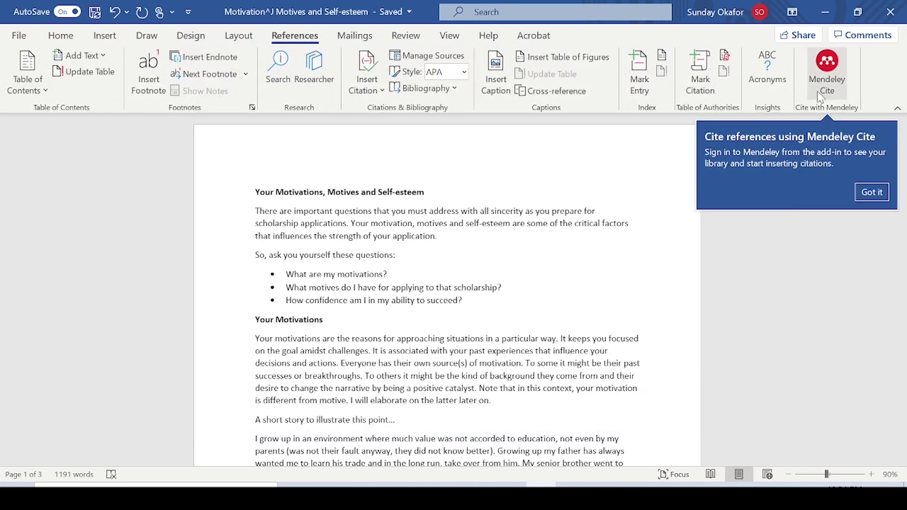
- Launch Mendeley Cite and sign in with the Elsevier account, entering the account's e-mail
left_click(830, 72)
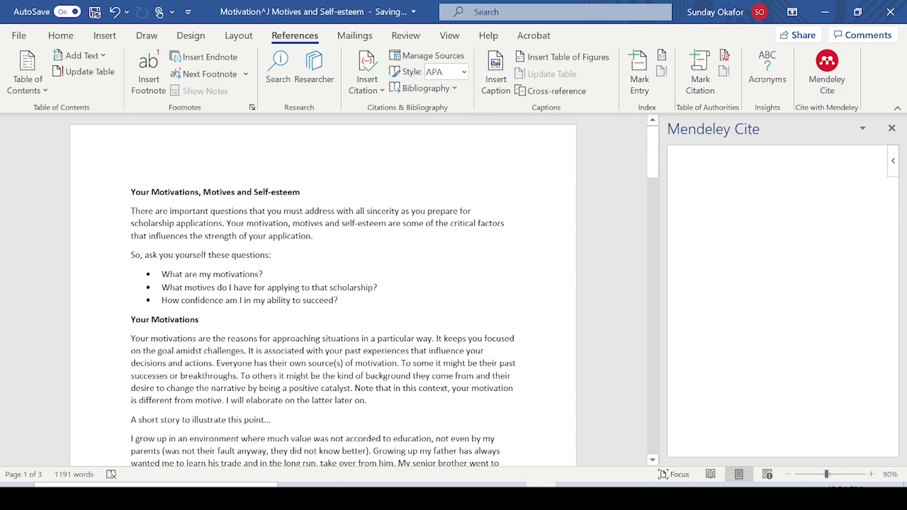
scroll(323, 291, "down", 10)
scroll(323, 291, "down", 6)
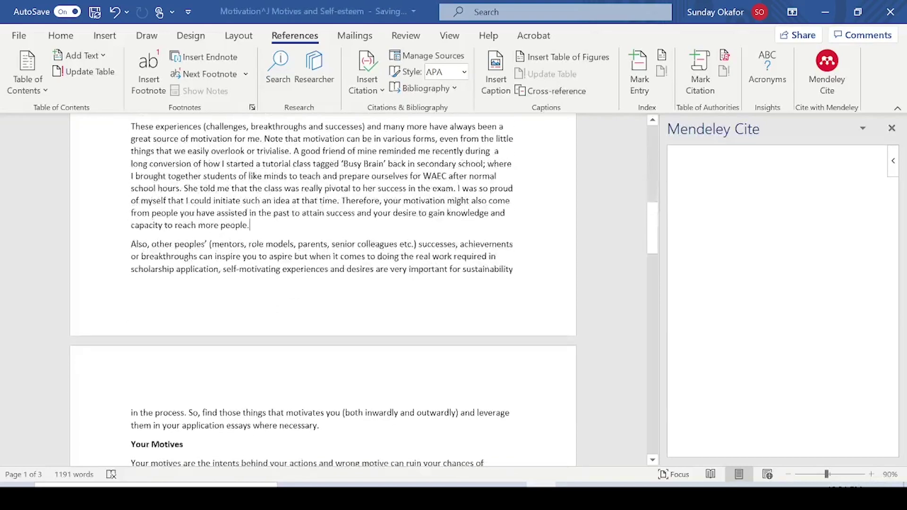
scroll(323, 291, "up", 10)
left_click(779, 341)
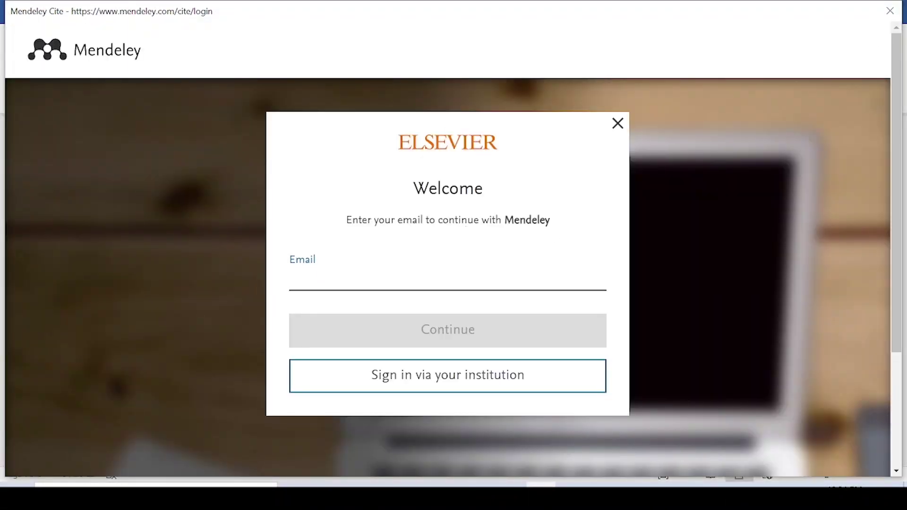
type("sc")
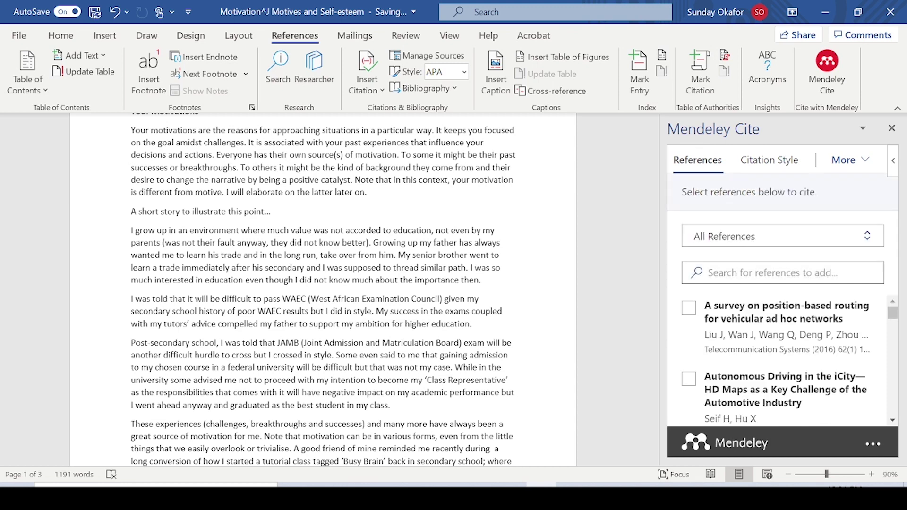
- Update the Mendeley Cite references from the Mendeley library
scroll(748, 331, "down", 2)
scroll(748, 331, "up", 1)
left_click(867, 163)
left_click(810, 204)
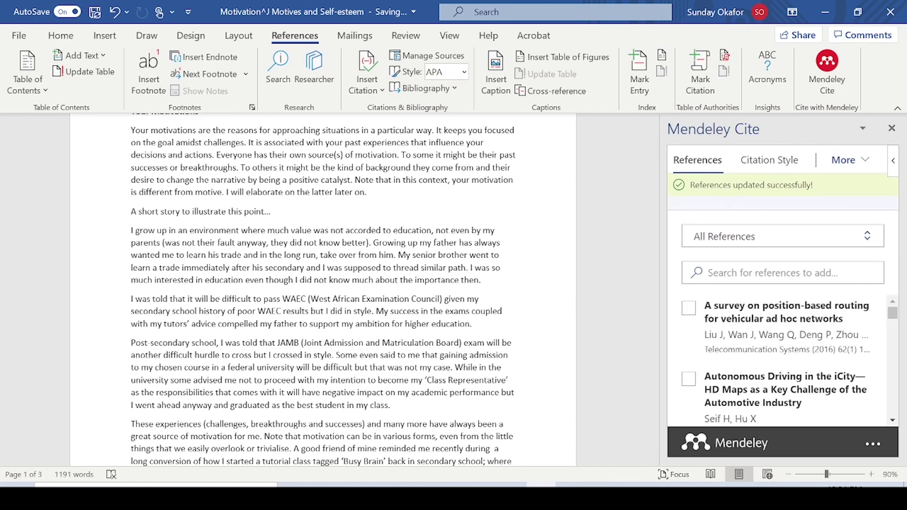
- Cite A survey on position-based routing for vehicular ad hoc networks and Autonomous Driving in the iCity together after "the importance then"
scroll(780, 359, "down", 2)
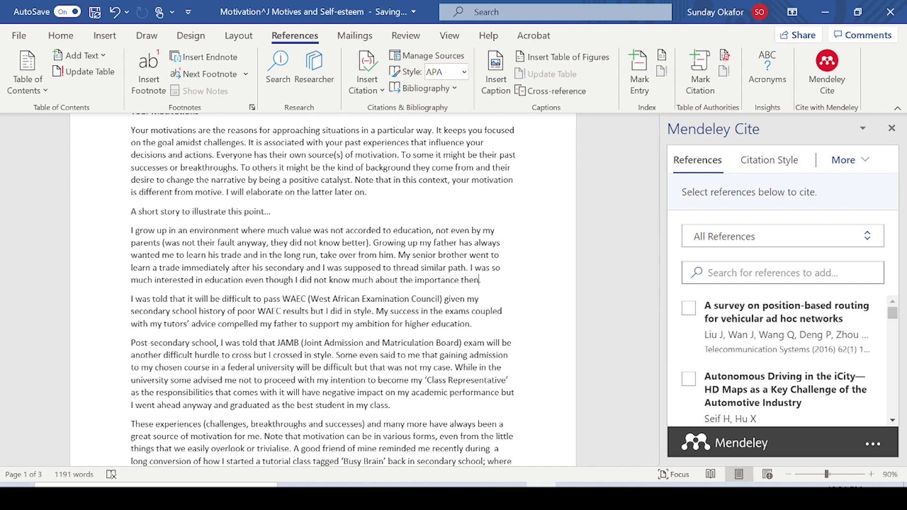
left_click(689, 310)
scroll(695, 369, "down", 1)
left_click(690, 364)
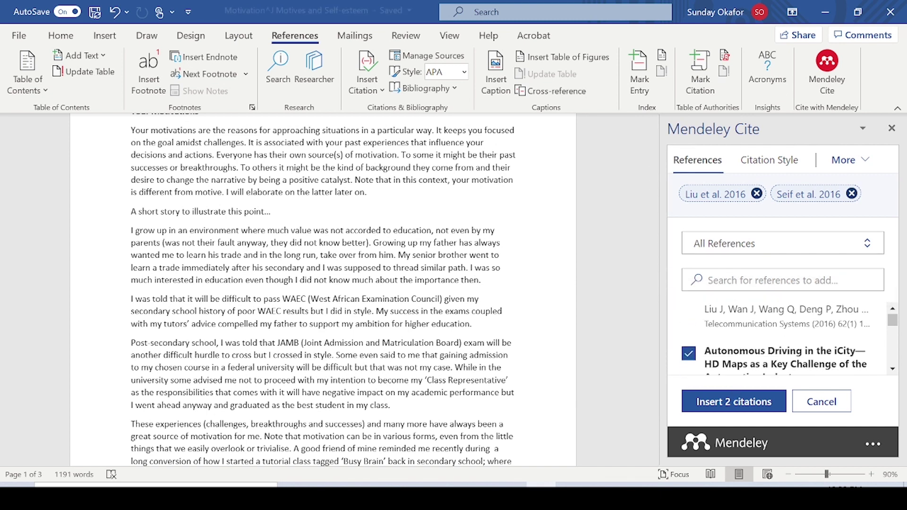
left_click(732, 402)
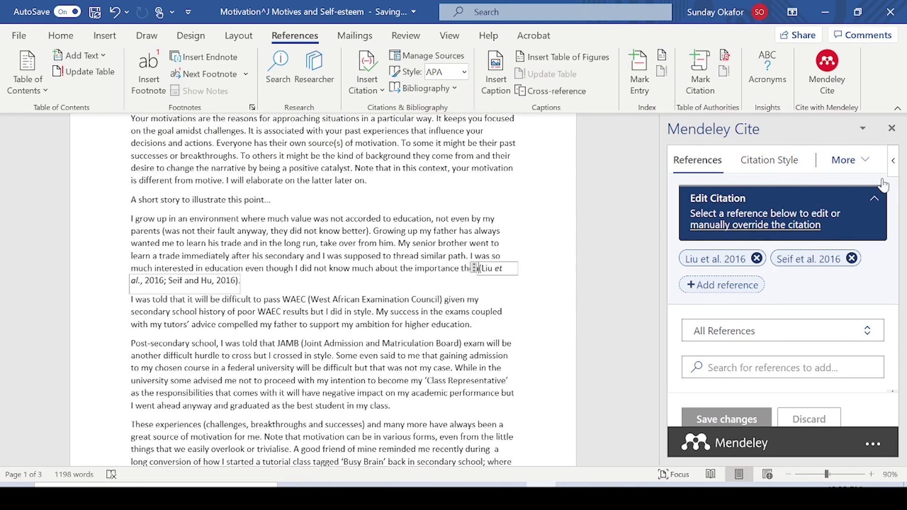
key("Right")
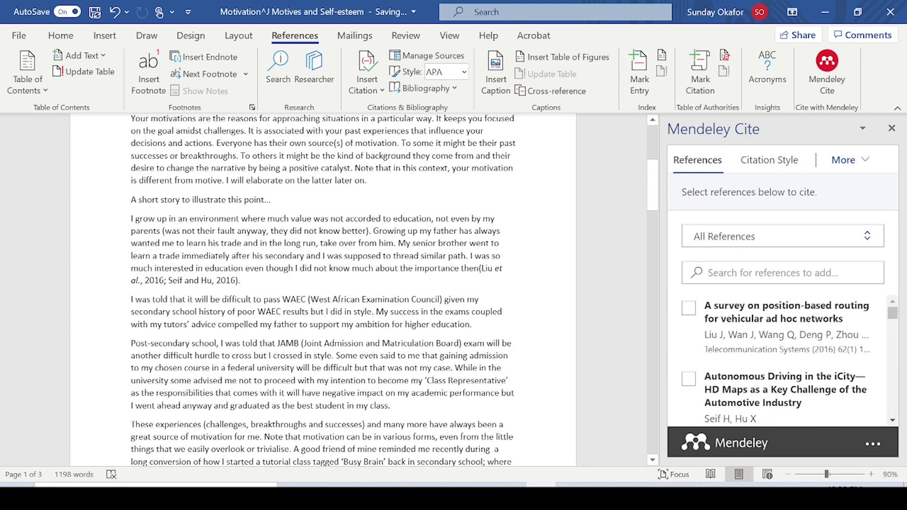
- Search Mendeley Cite for "crash auto" and cite IATSS Research Effects of the Autonomous Vehicle Crashes after "ambition for higher education"
scroll(785, 360, "down", 15)
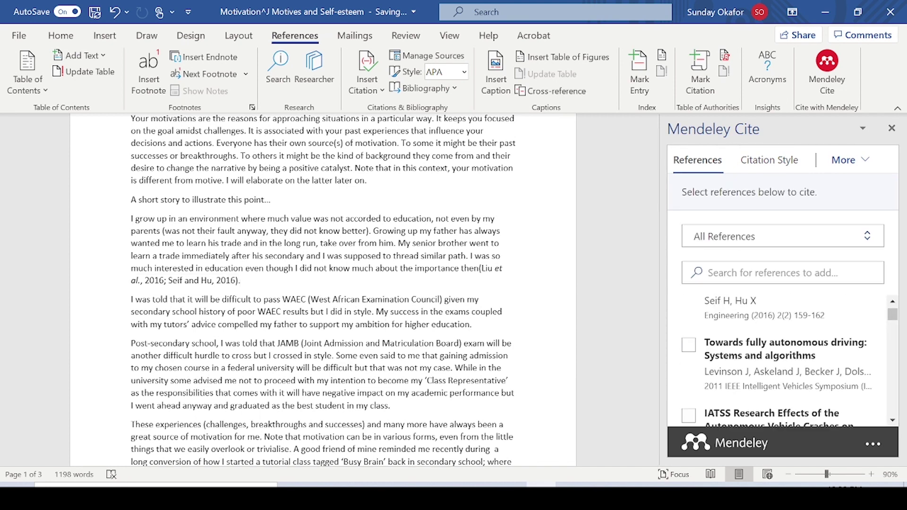
scroll(784, 359, "up", 15)
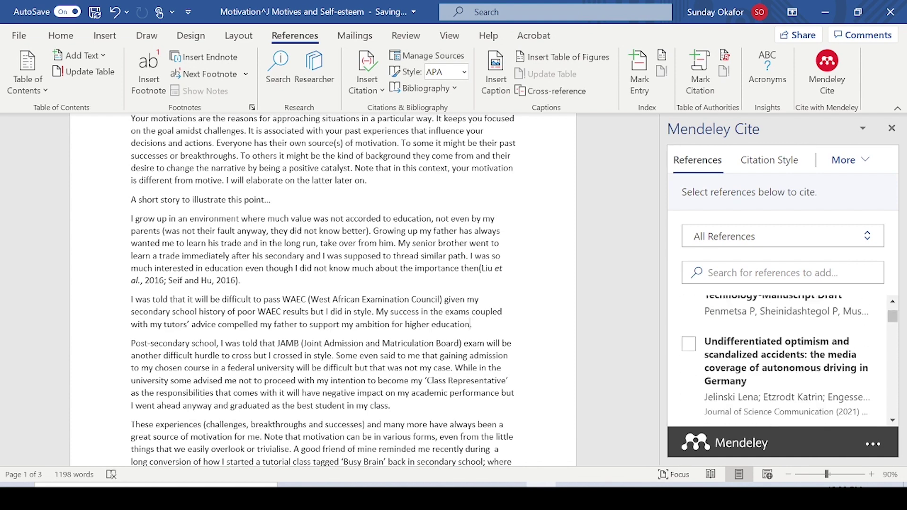
left_click(756, 272)
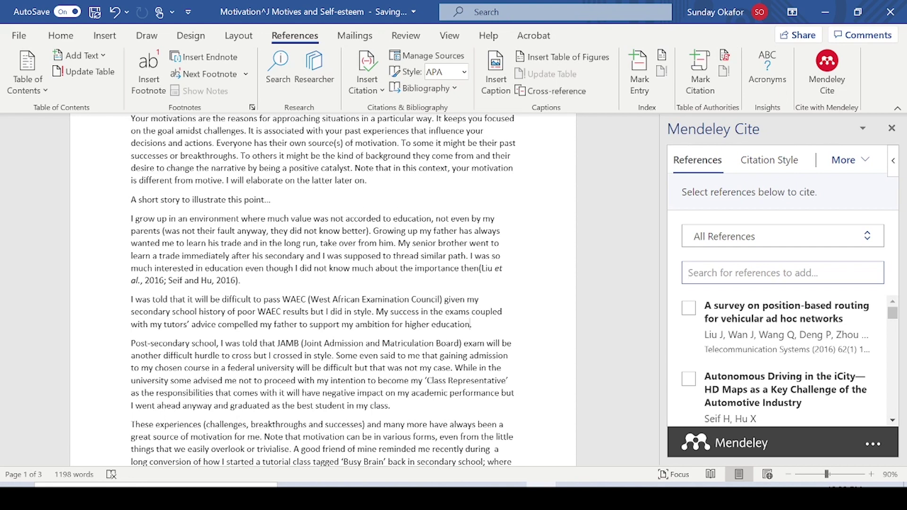
type("crash auto")
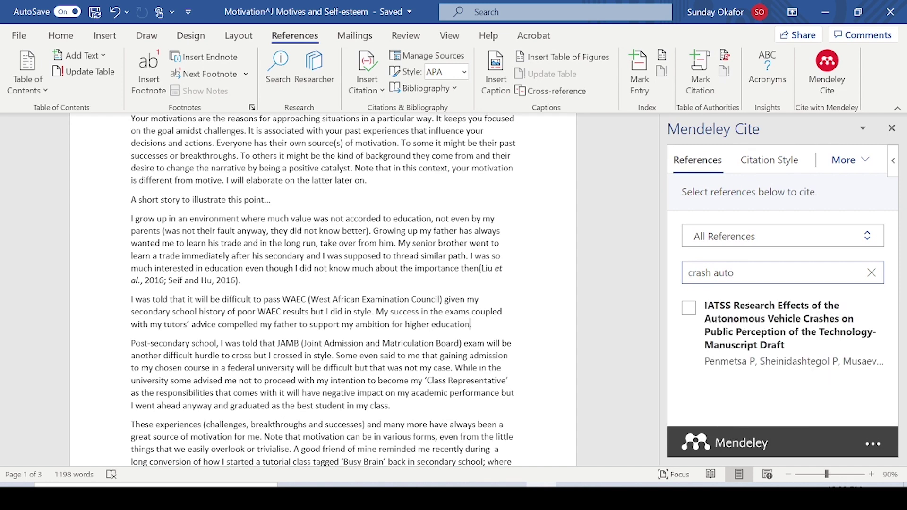
left_click(689, 309)
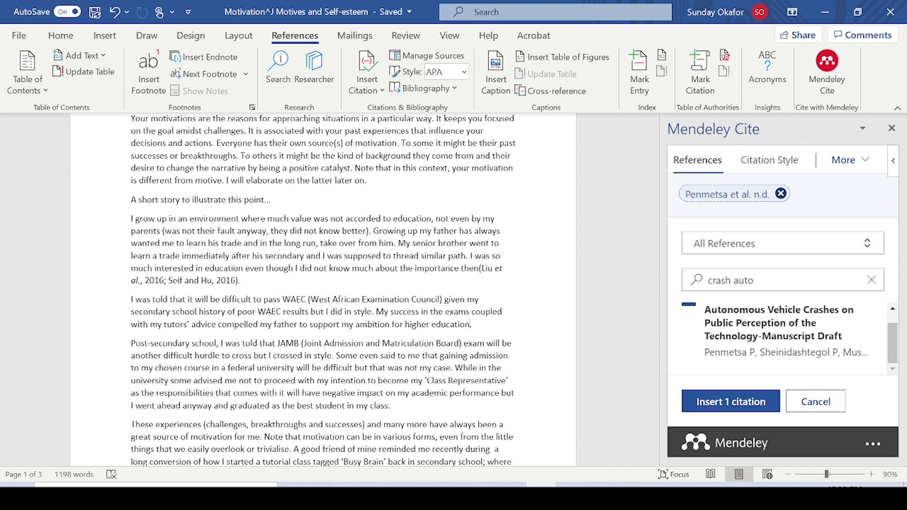
scroll(676, 338, "up", 1)
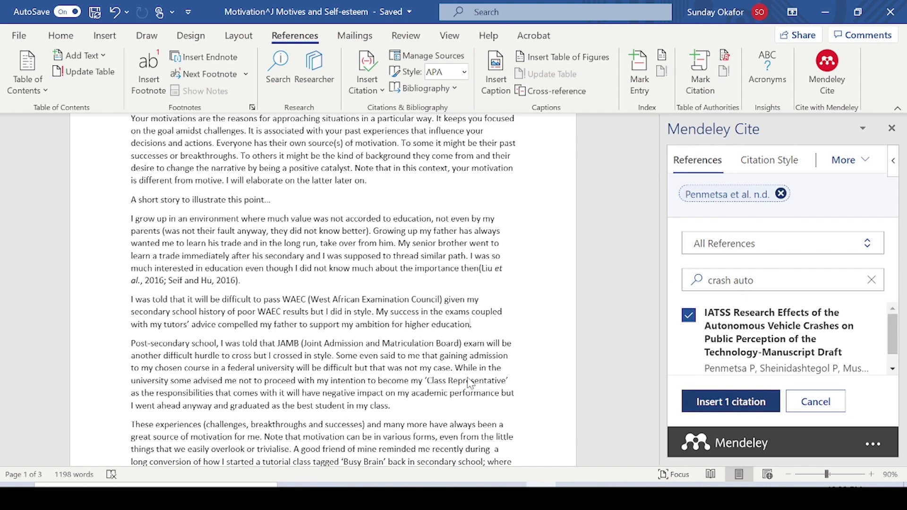
left_click(730, 401)
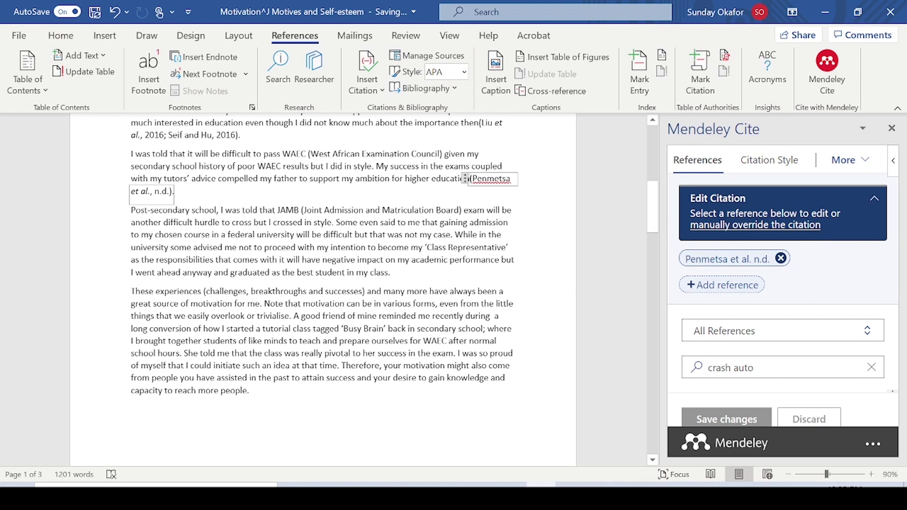
- For a citation after "reach more people", search the references for "pen" and select IATSS Research Effects of the Autonomous Vehicle Crashes
key("End")
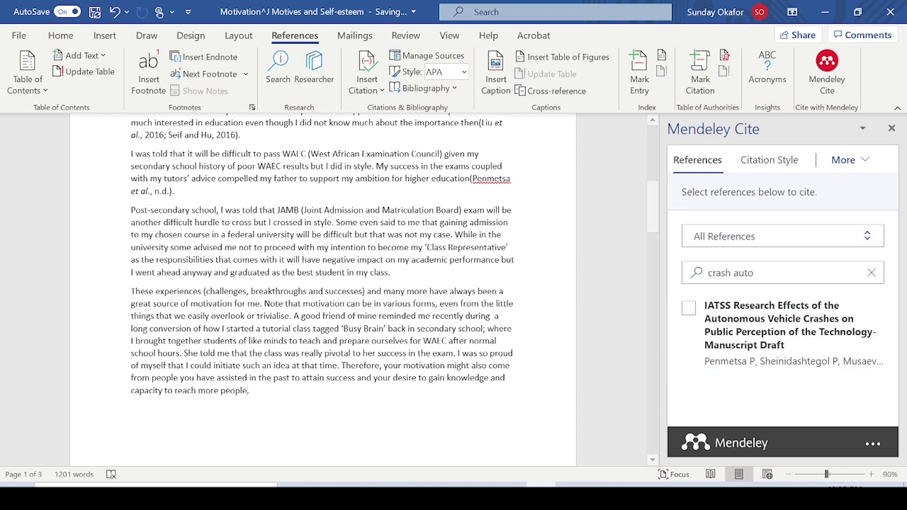
key("ctrl+a")
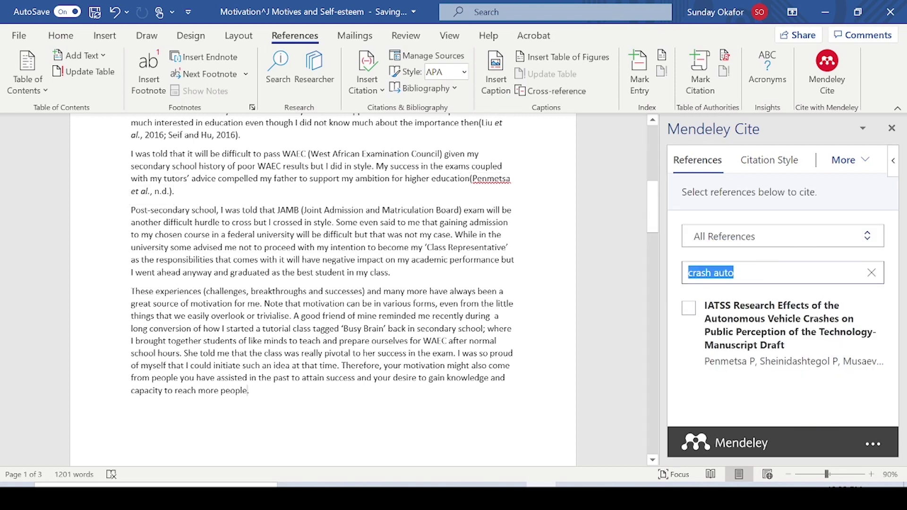
key("BackSpace")
scroll(785, 359, "down", 10)
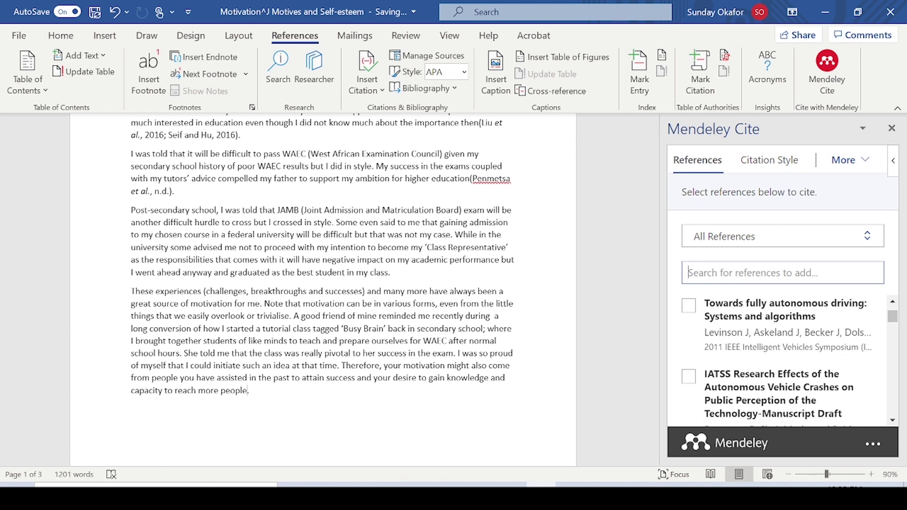
scroll(784, 359, "up", 1)
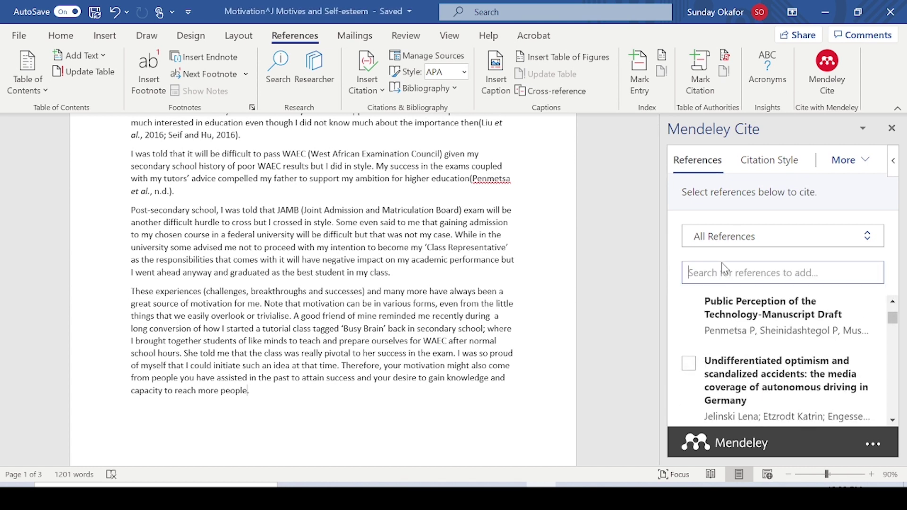
type("pemn")
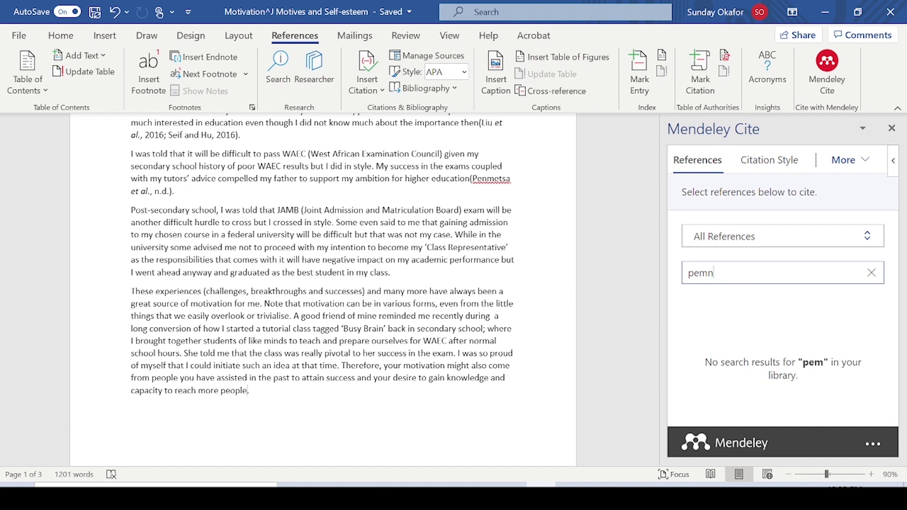
key("BackSpace")
type("n")
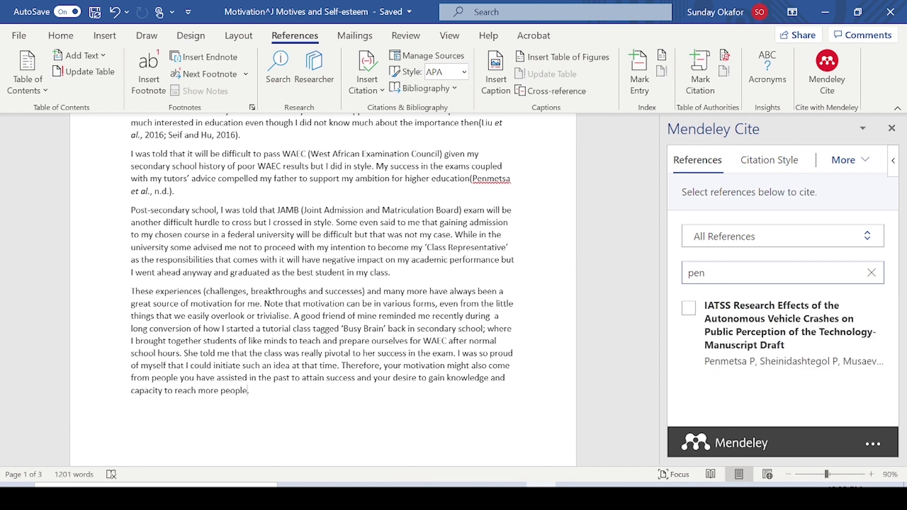
left_click(689, 308)
- Search the Mendeley Cite references by two other author names and clear the search
left_click_drag(709, 281, 701, 281)
type("adanu")
key("ctrl+a")
type("kofi")
key("ctrl+a")
key("BackSpace")
- Add Undifferentiated optimism and scandalized accidents to the selection and insert both citations after "reach more people"
scroll(762, 352, "down", 5)
scroll(762, 352, "down", 2)
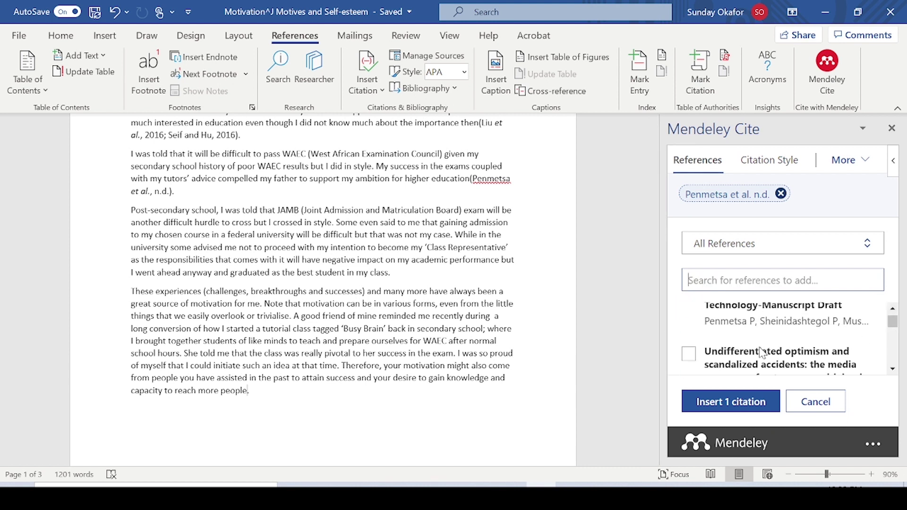
left_click(689, 357)
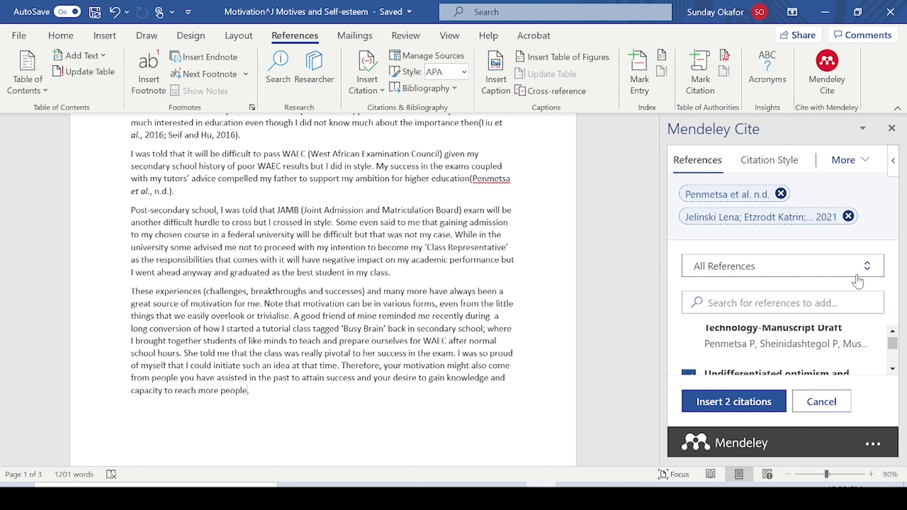
left_click(743, 403)
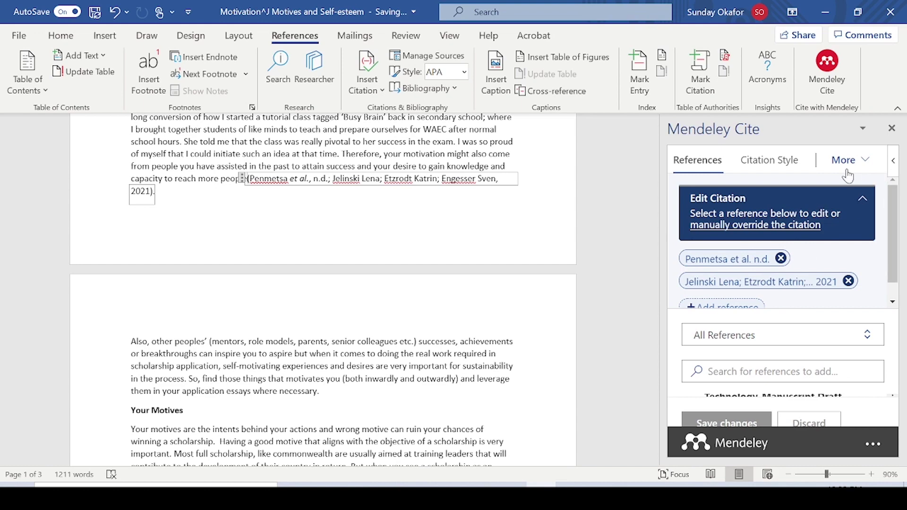
- Insert the Mendeley Cite bibliography on a new line below the document's final paragraph
scroll(330, 283, "down", 5)
scroll(324, 283, "down", 10)
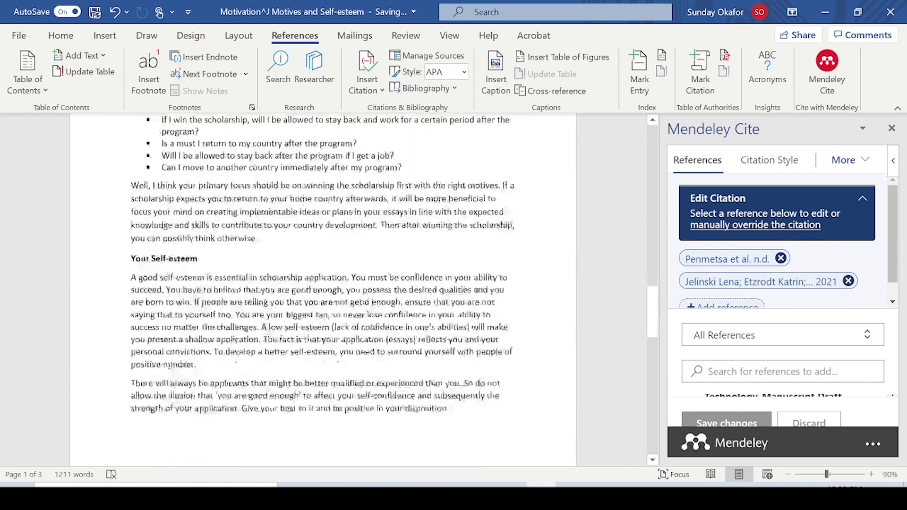
scroll(316, 255, "up", 3)
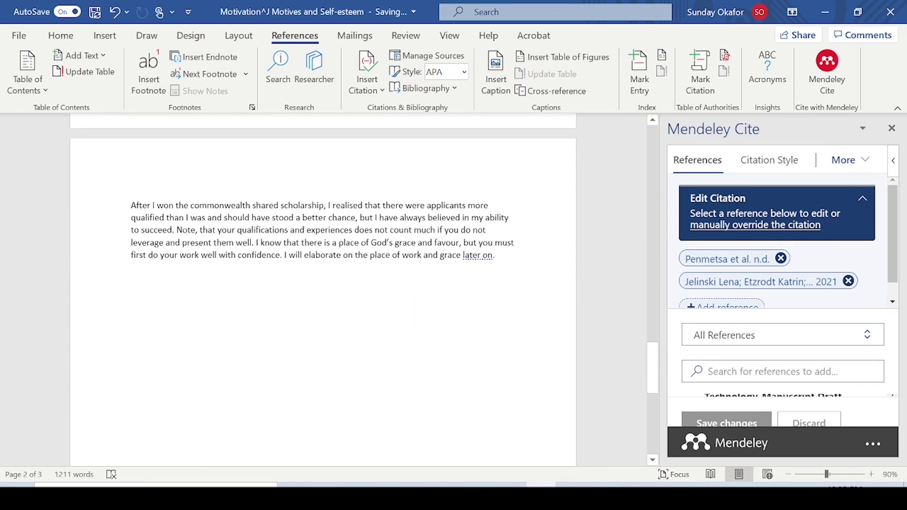
left_click(316, 256)
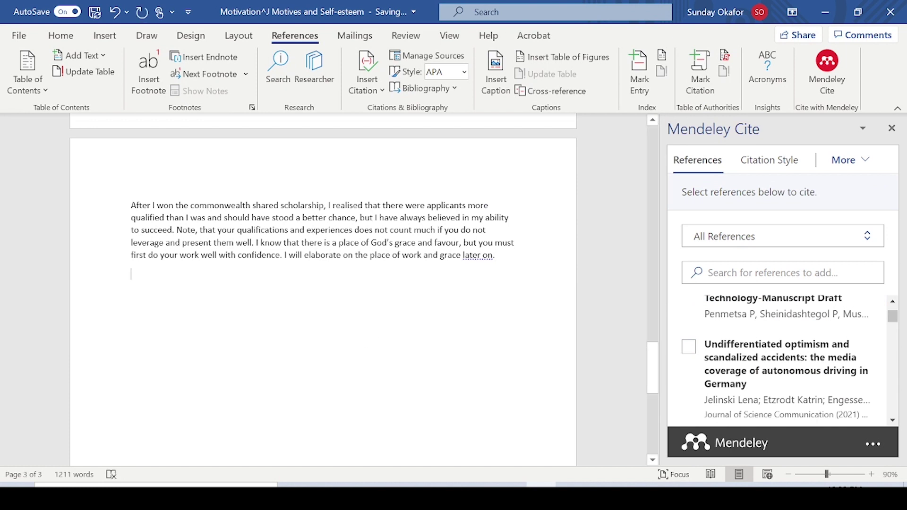
left_click(845, 167)
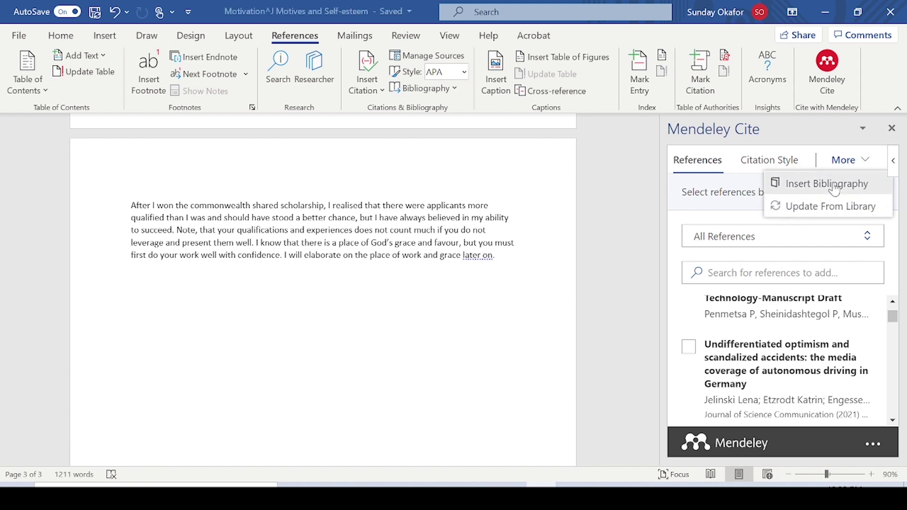
left_click(797, 183)
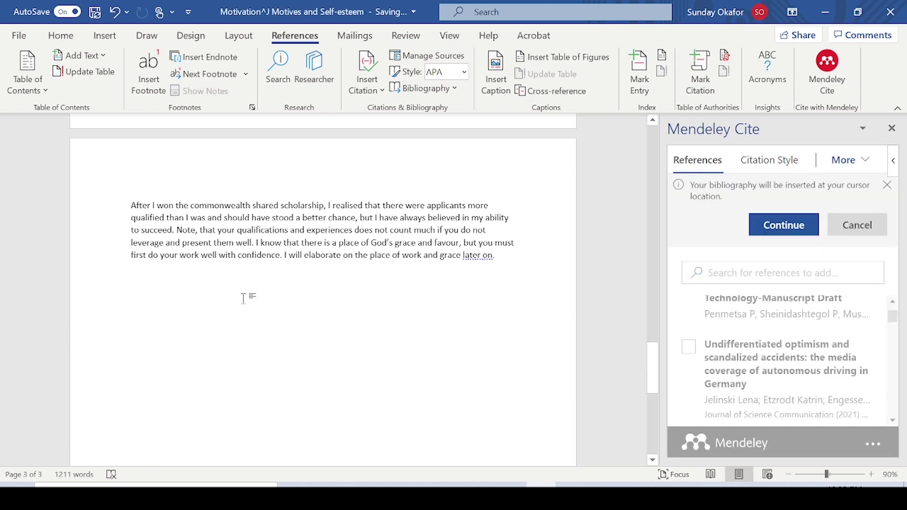
left_click(788, 226)
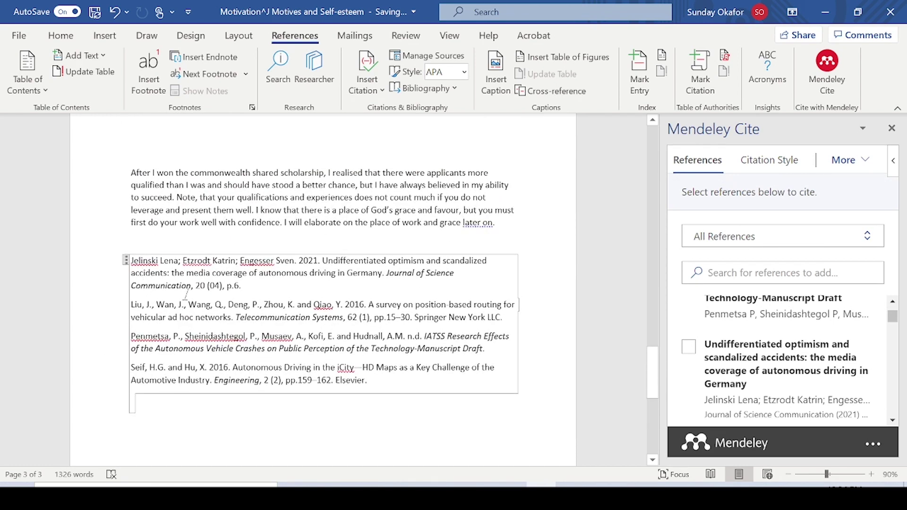
- Add the heading "References" on the blank line above the bibliography
left_click(131, 242)
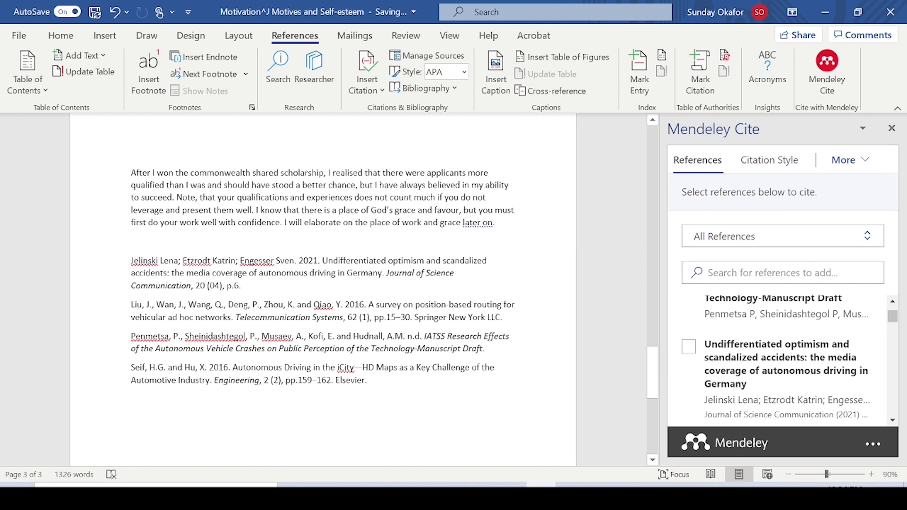
type("References")
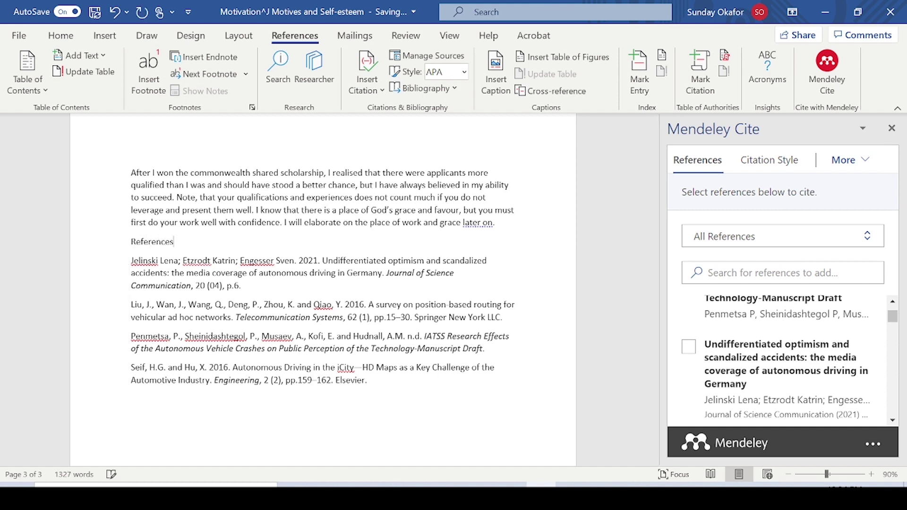
left_click(238, 306)
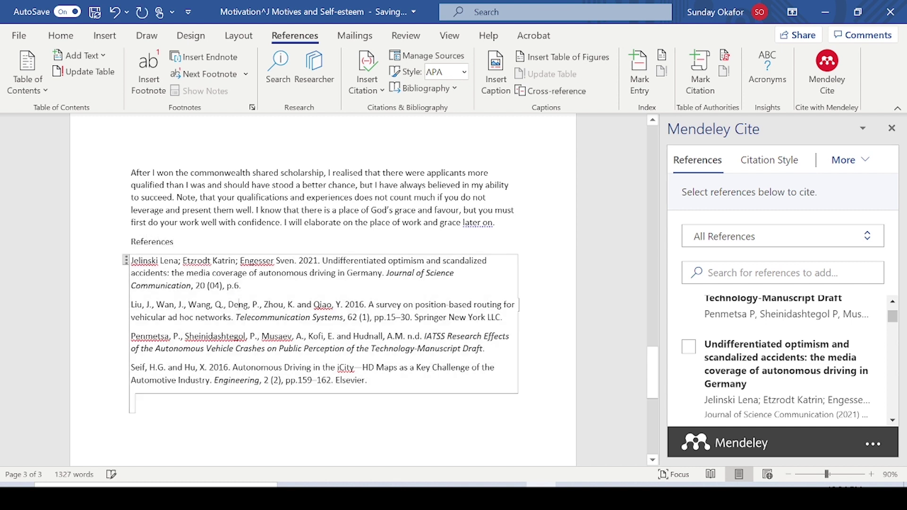
- Change the document's Mendeley citation style to Elsevier (numeric, with titles)
scroll(780, 359, "down", 2)
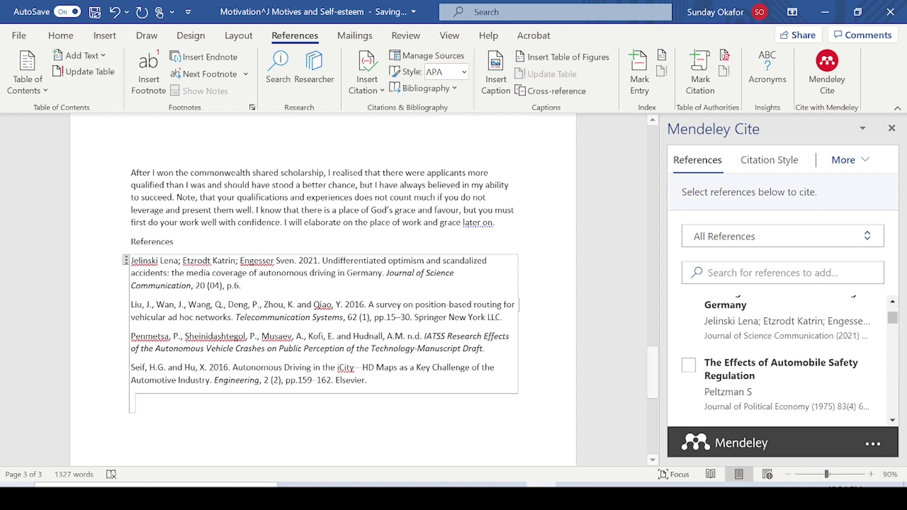
left_click(762, 164)
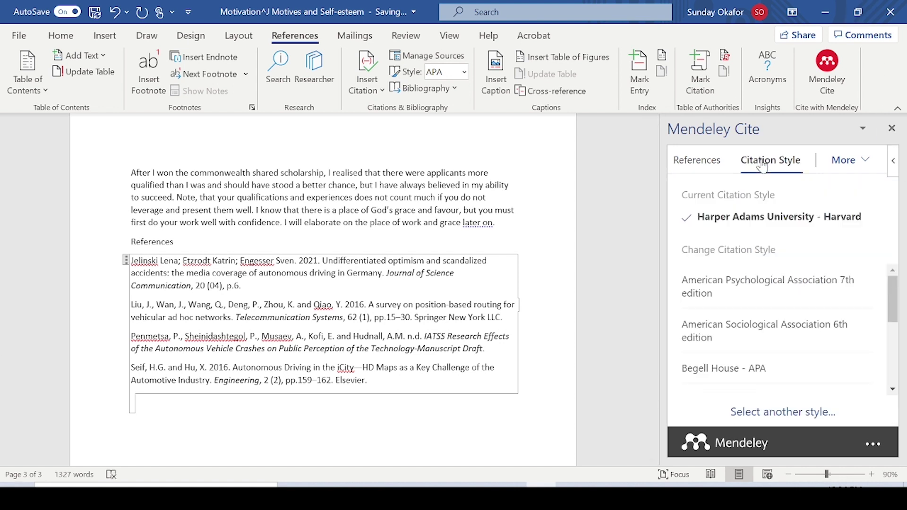
scroll(759, 284, "down", 1)
scroll(758, 284, "up", 1)
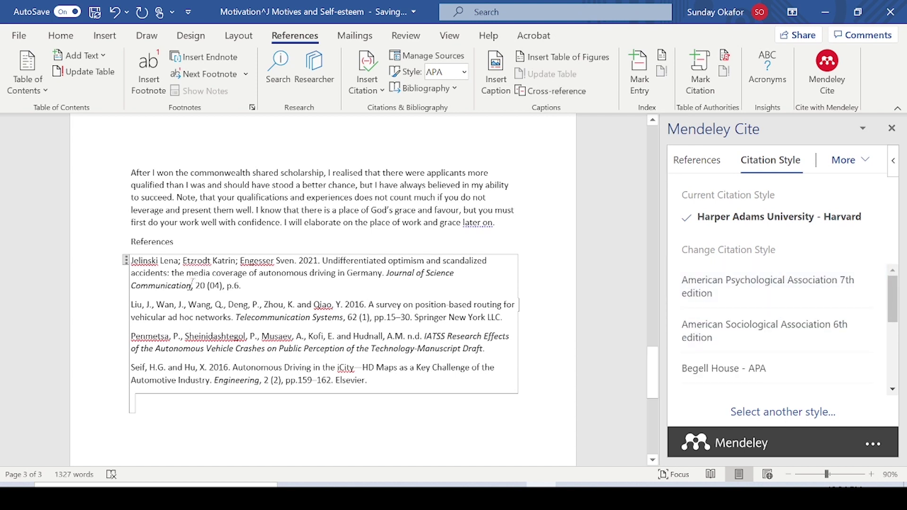
scroll(812, 293, "down", 2)
scroll(812, 295, "up", 2)
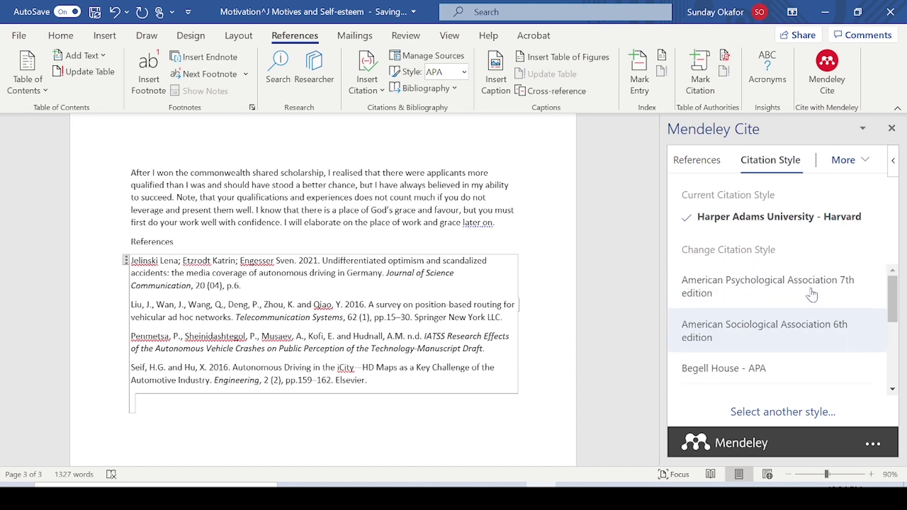
scroll(731, 326, "down", 3)
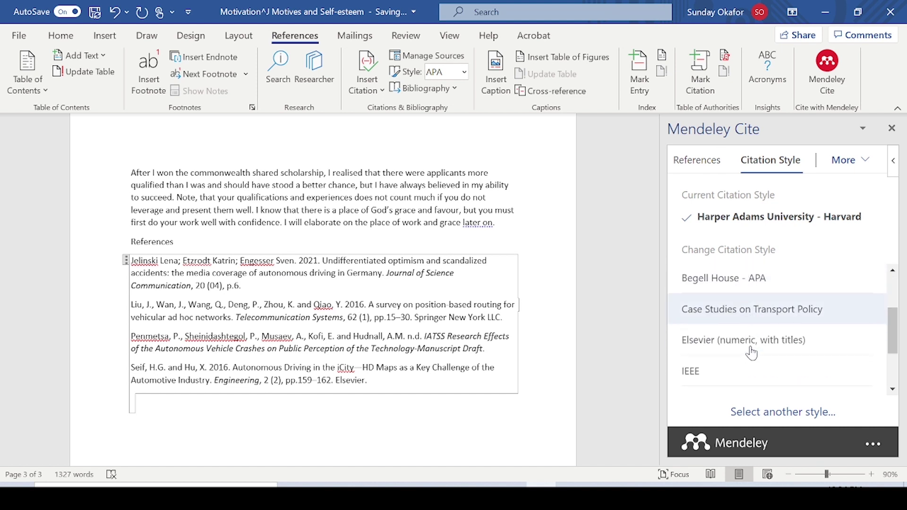
left_click(700, 321)
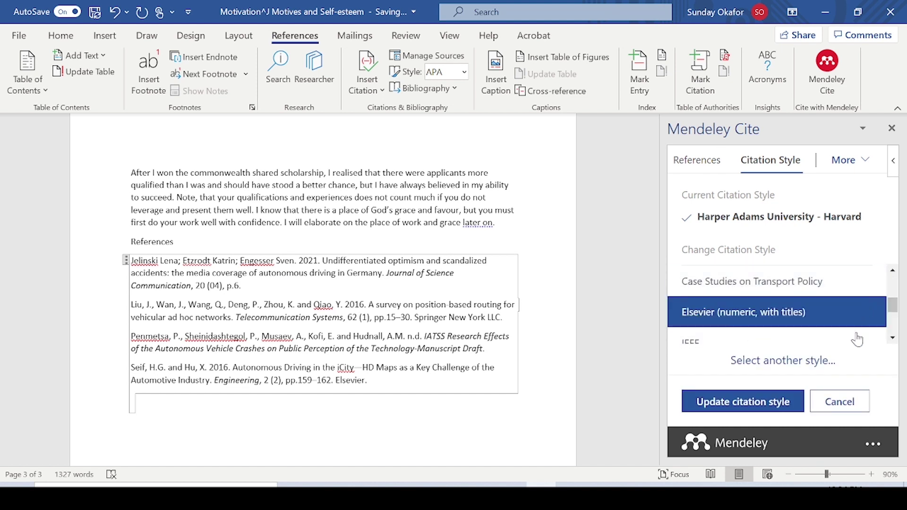
left_click(777, 405)
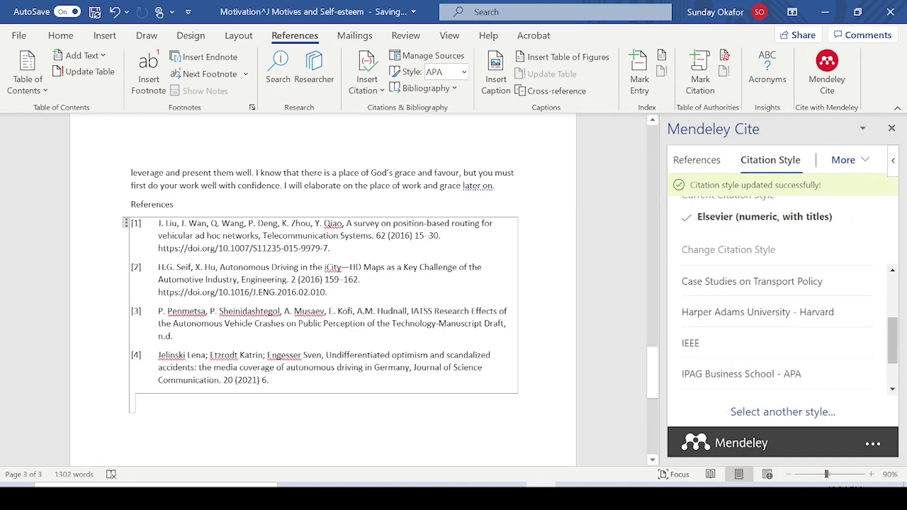
- Examine the in-text citations on the first page in the new style, including the one after "reach more people"
scroll(322, 288, "up", 15)
scroll(323, 288, "down", 6)
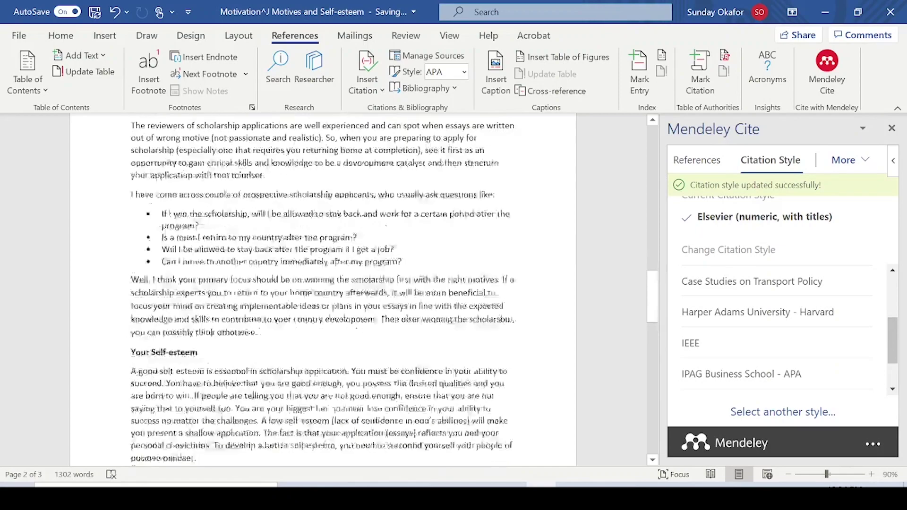
scroll(323, 288, "up", 10)
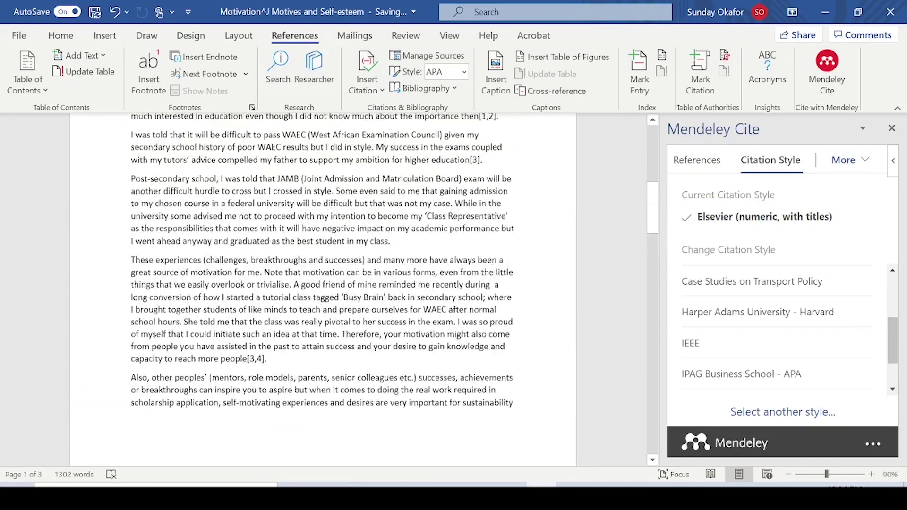
left_click(254, 359)
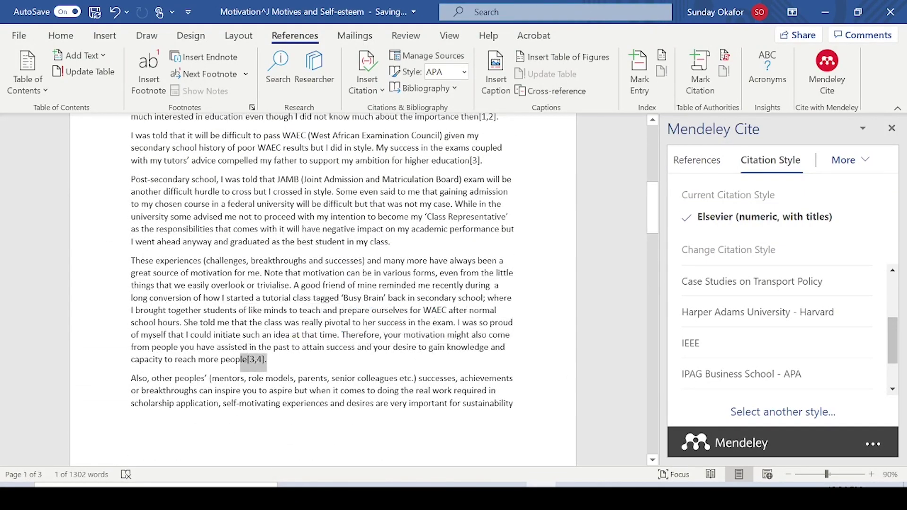
- Check the in-text citations after "importance then" and "higher education" on the first page
scroll(322, 289, "up", 3)
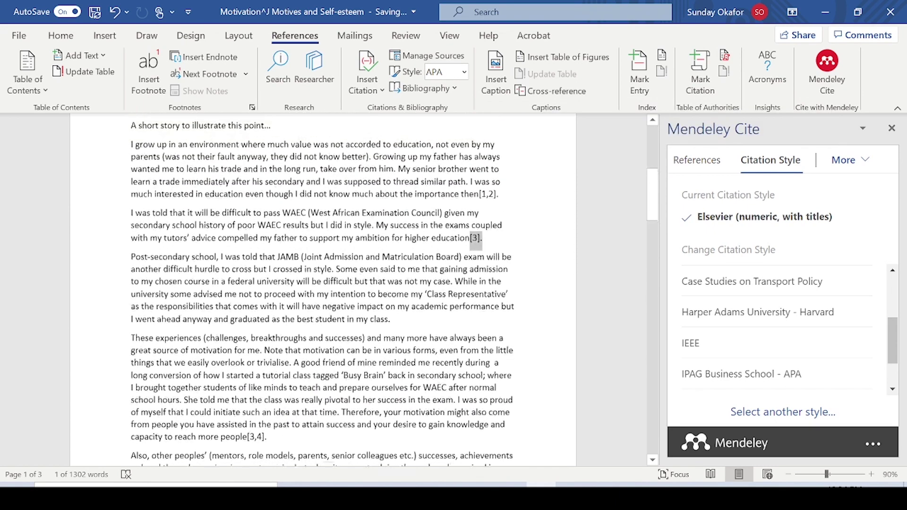
left_click(491, 210)
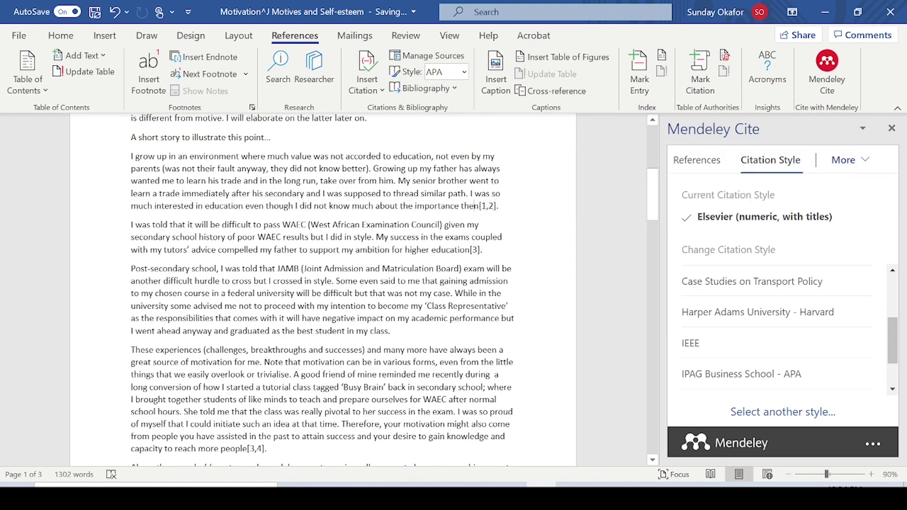
scroll(323, 289, "down", 3)
scroll(323, 289, "down", 8)
- Look through the listed citation styles and search for another style with the term "apa"
scroll(775, 330, "down", 2)
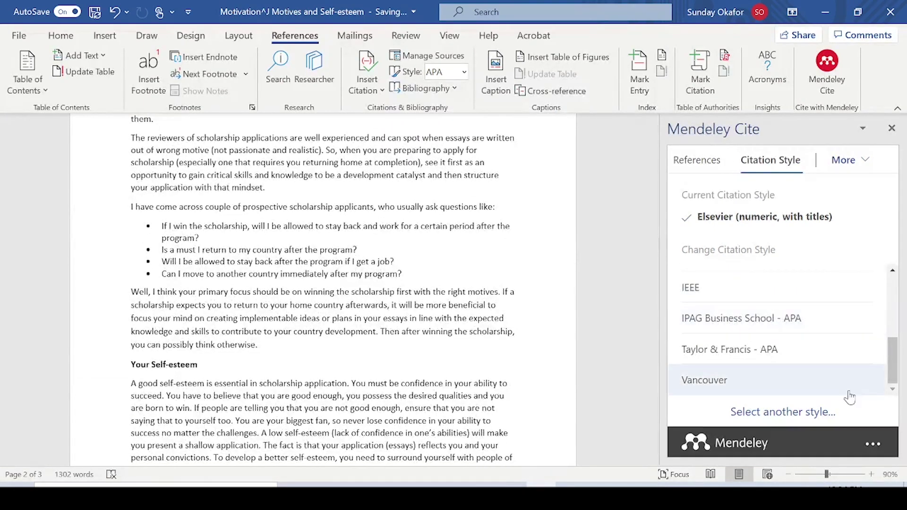
scroll(775, 344, "up", 3)
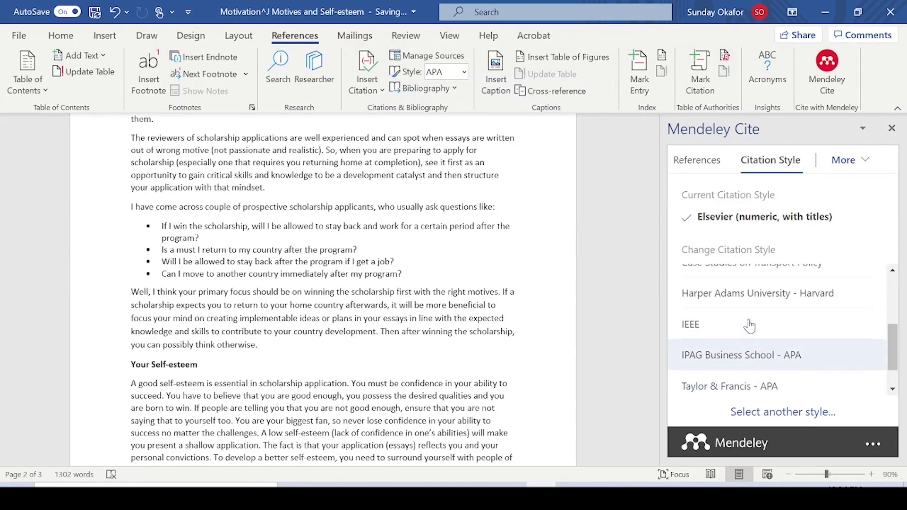
scroll(766, 375, "down", 3)
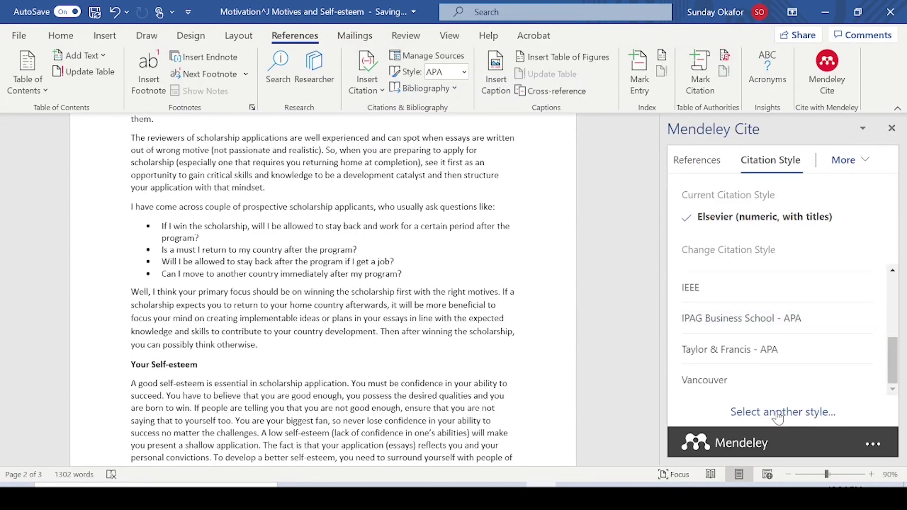
left_click(778, 413)
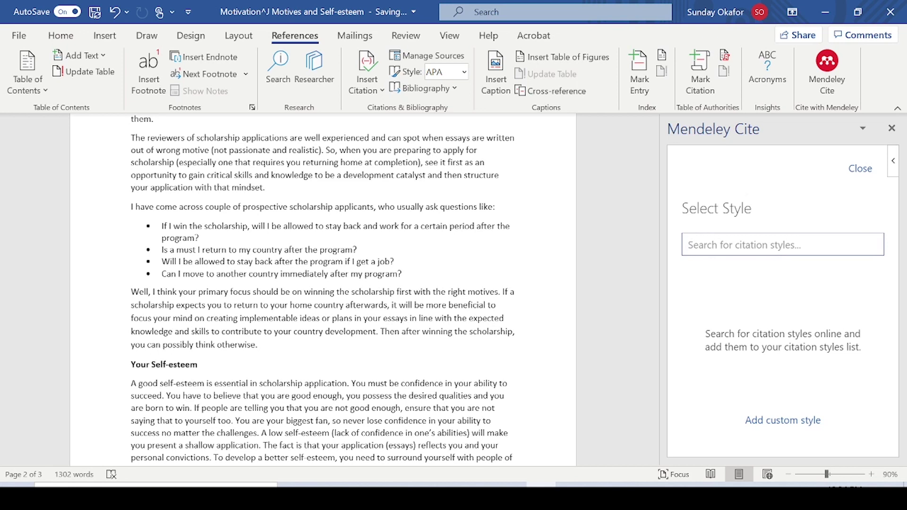
type("apa")
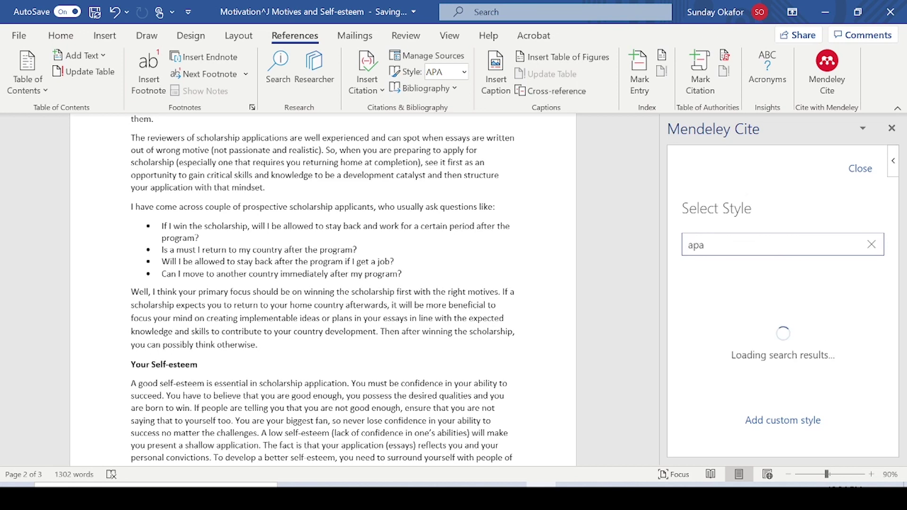
- Update the document's citation style to UCL University College - APA from the search results
scroll(741, 393, "down", 3)
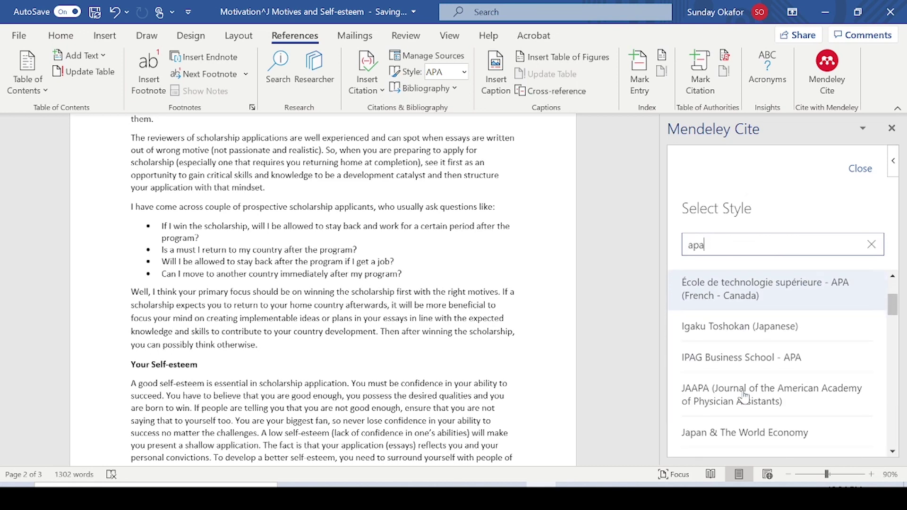
scroll(738, 393, "down", 1)
scroll(728, 407, "down", 3)
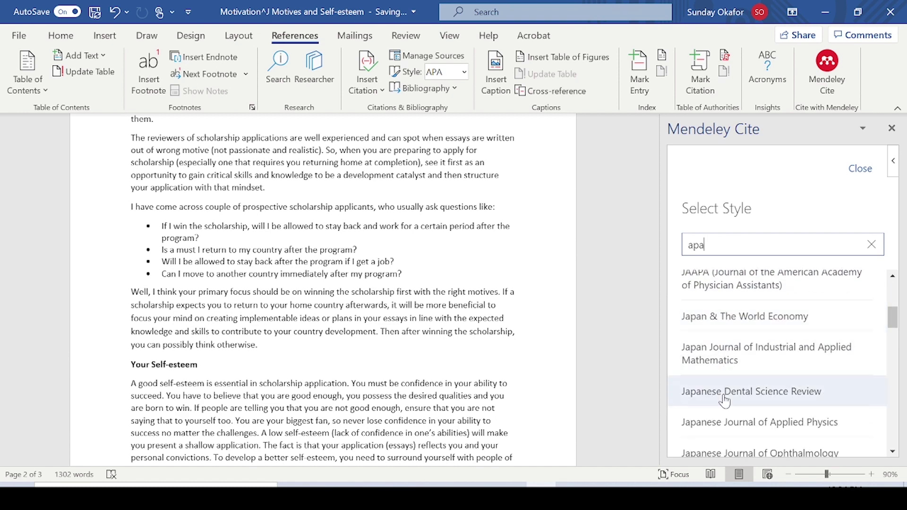
scroll(724, 412, "down", 5)
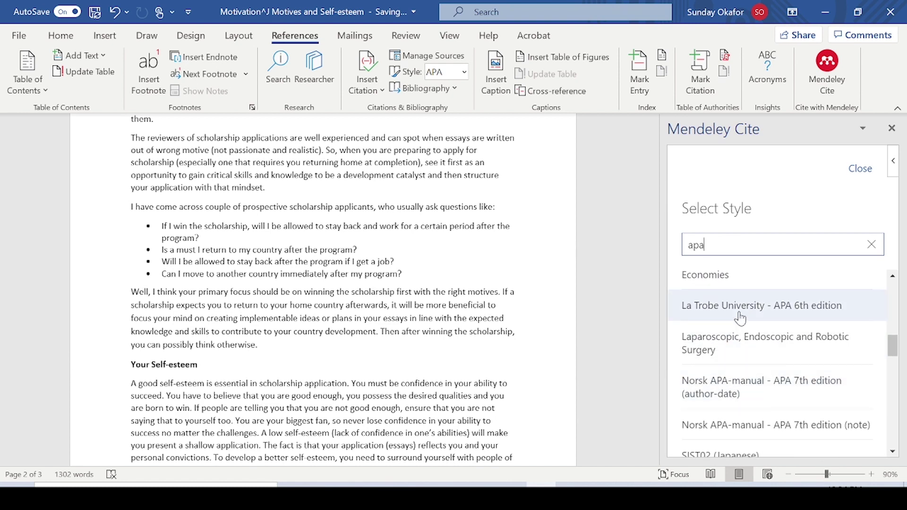
scroll(690, 344, "down", 3)
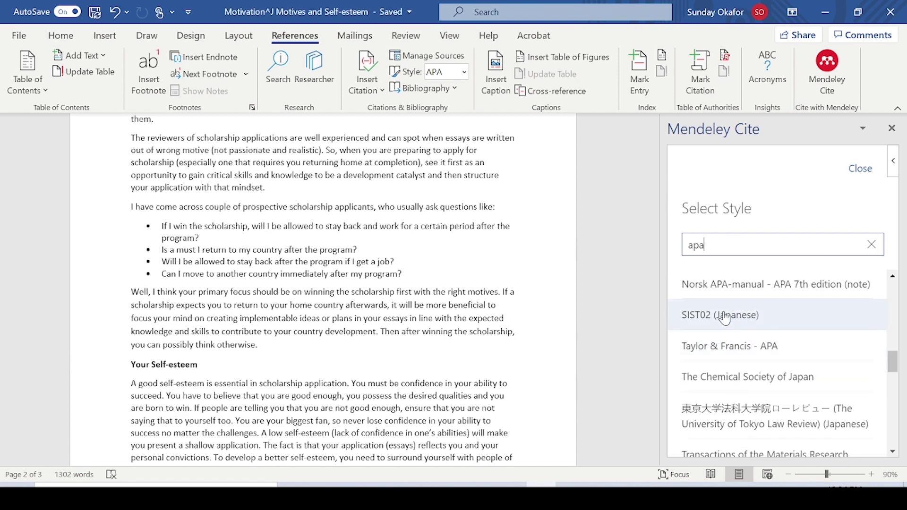
scroll(773, 350, "down", 3)
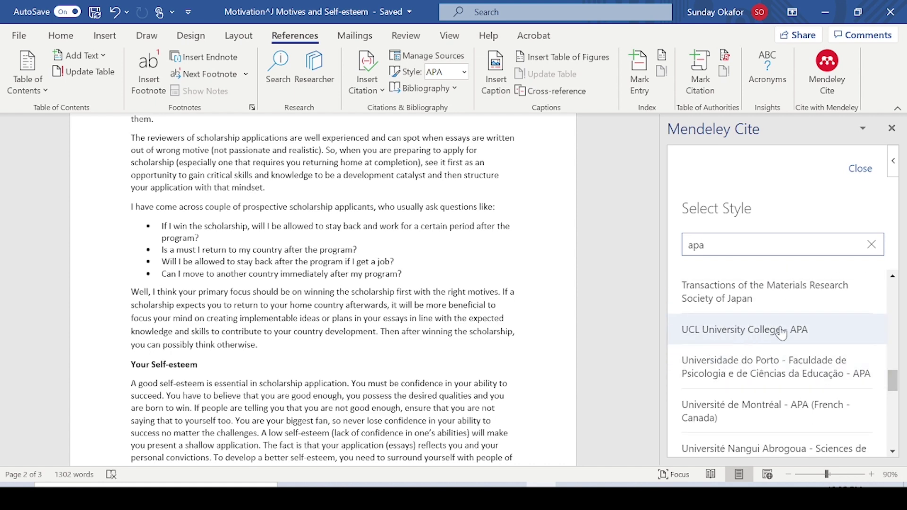
left_click(760, 336)
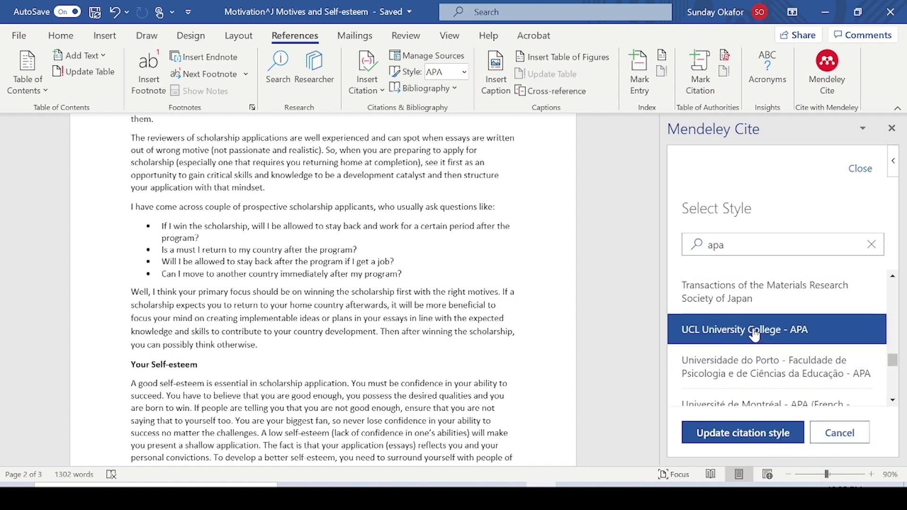
left_click(705, 432)
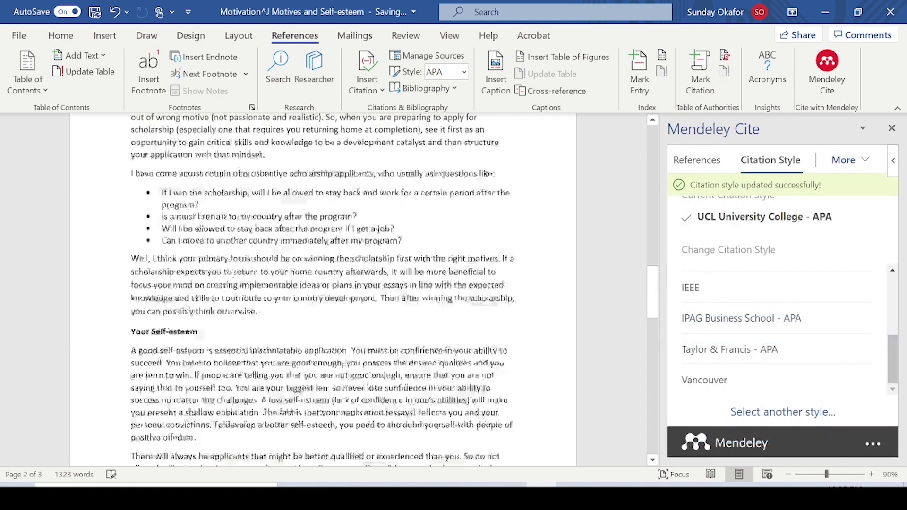
- Review the reference list and the rest of the document in the updated citation style
scroll(322, 283, "up", 10)
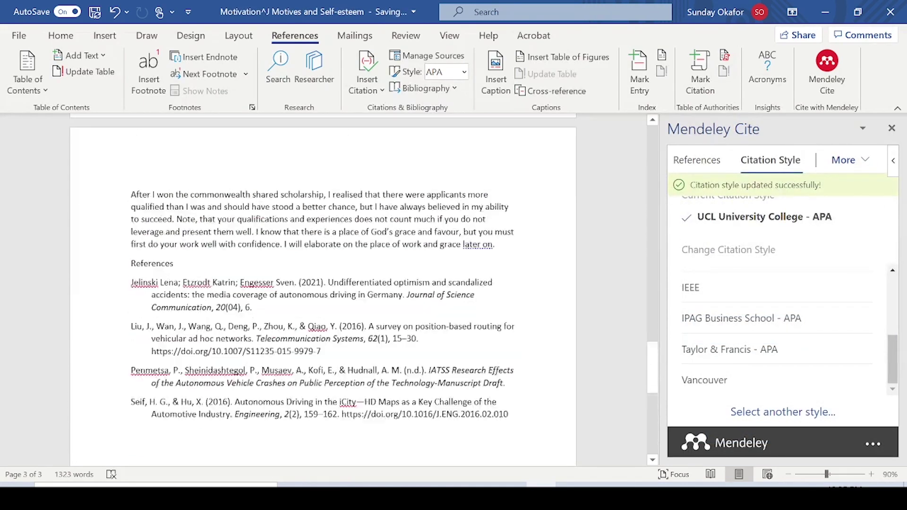
scroll(323, 289, "up", 10)
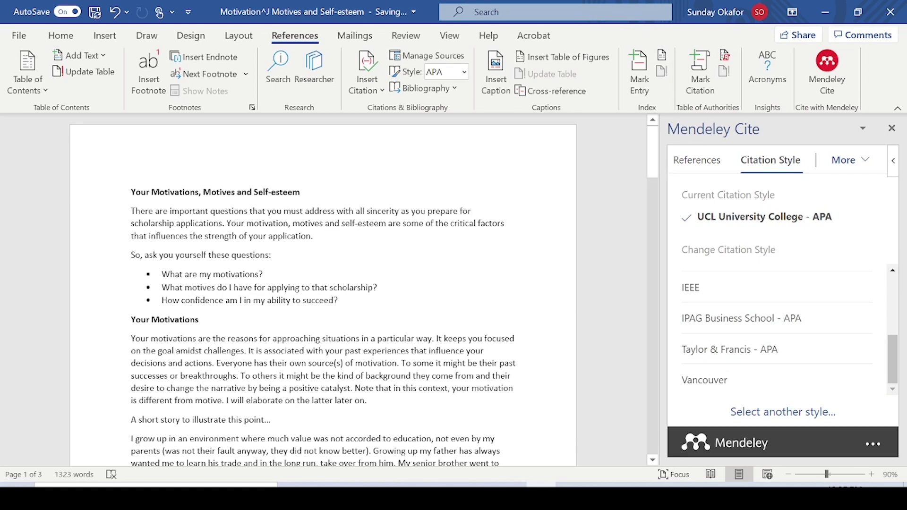
scroll(653, 158, "down", 1)
scroll(653, 158, "down", 20)
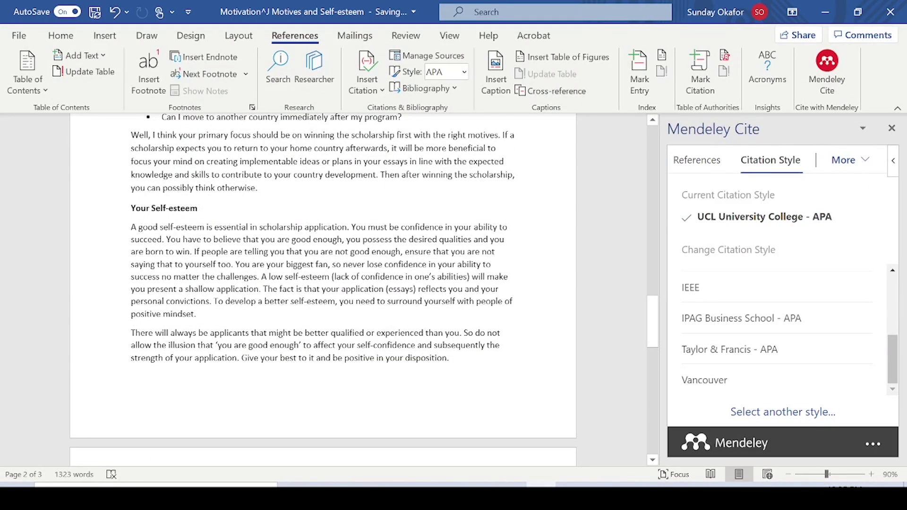
scroll(323, 275, "up", 2)
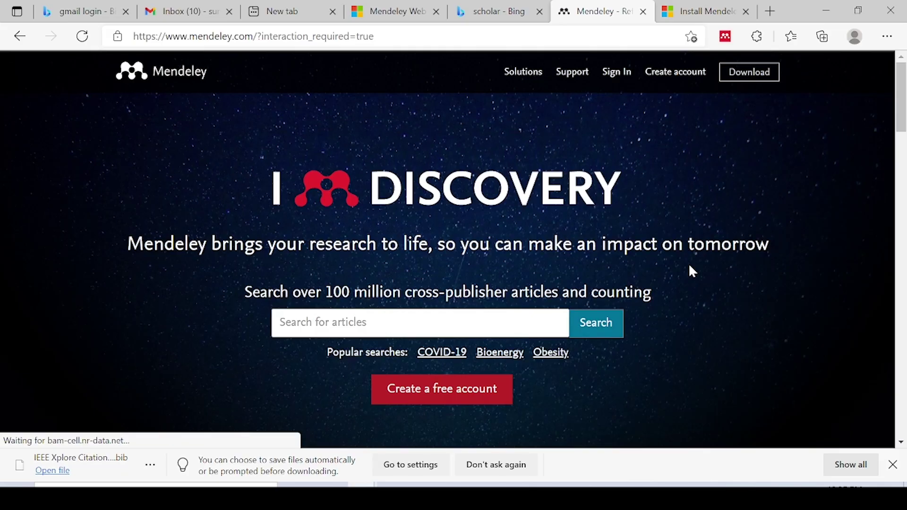